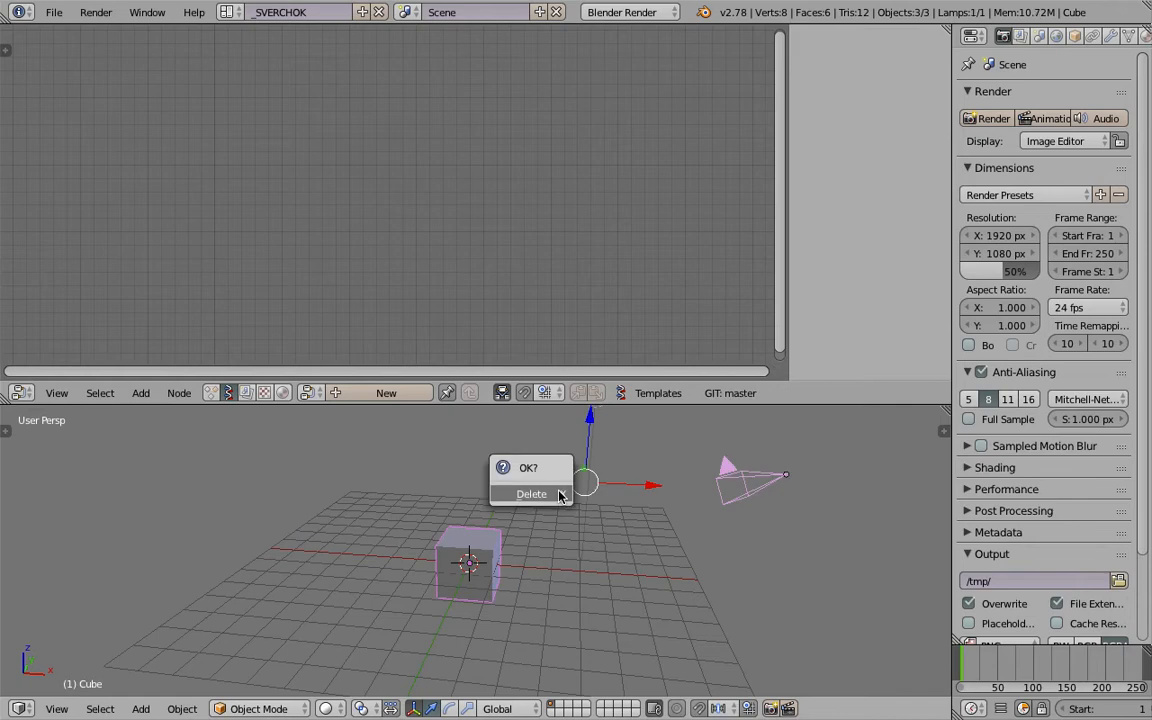
# Delete the selected default objects and add an icosphere mesh to the scene
pyautogui.hotkey('shift', 'a')
pyautogui.moveTo(546, 470)
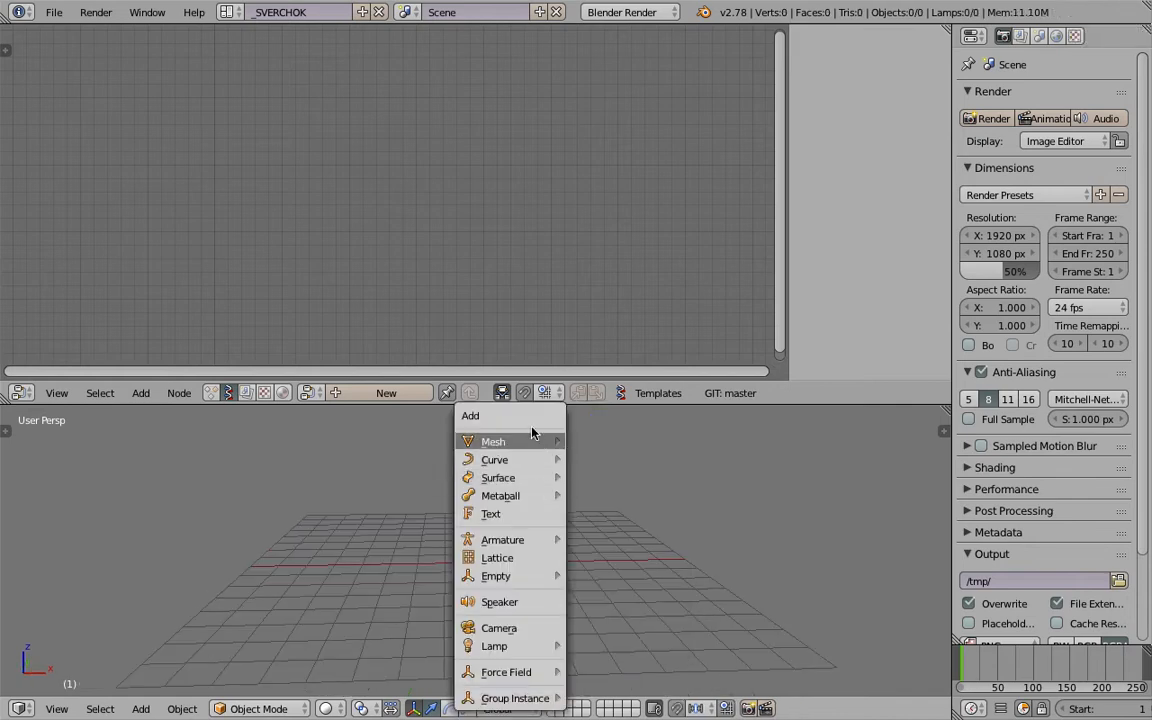
pyautogui.moveTo(545, 442)
pyautogui.click(616, 121)
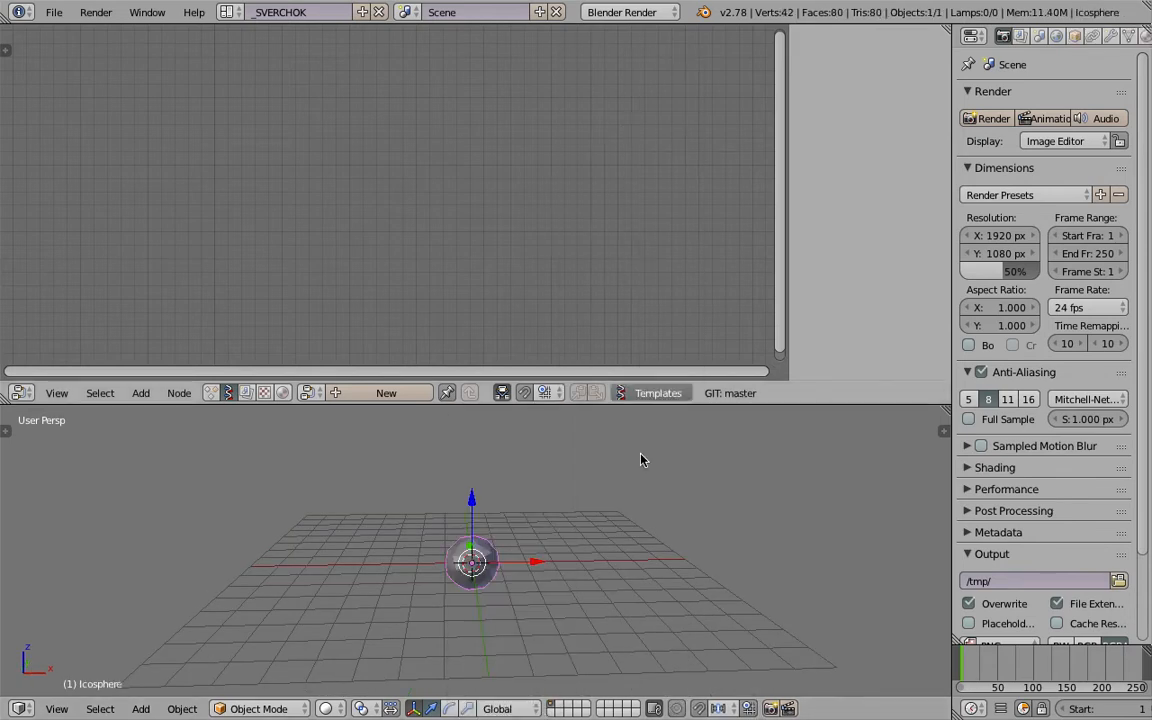
pyautogui.scroll(3, 630, 504)
pyautogui.scroll(-2, 617, 506)
pyautogui.press('z')
pyautogui.moveTo(617, 506)
pyautogui.mouseDown(button='middle')
pyautogui.moveTo(519, 516)
pyautogui.moveTo(522, 527)
pyautogui.moveTo(560, 522)
pyautogui.moveTo(95, 465)
pyautogui.mouseUp(button='middle')
pyautogui.press('z')
# Convert the icosphere into its dual with the Dual Mesh operator
pyautogui.click(8, 433)
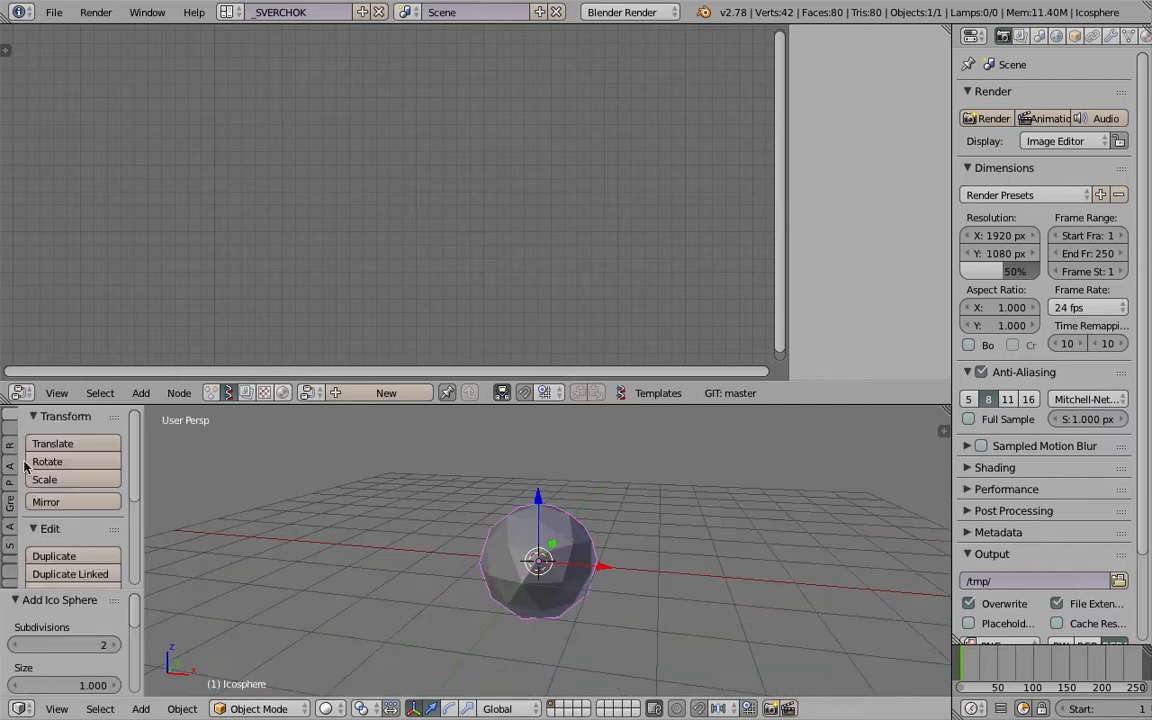
pyautogui.click(10, 466)
pyautogui.click(10, 525)
pyautogui.click(12, 542)
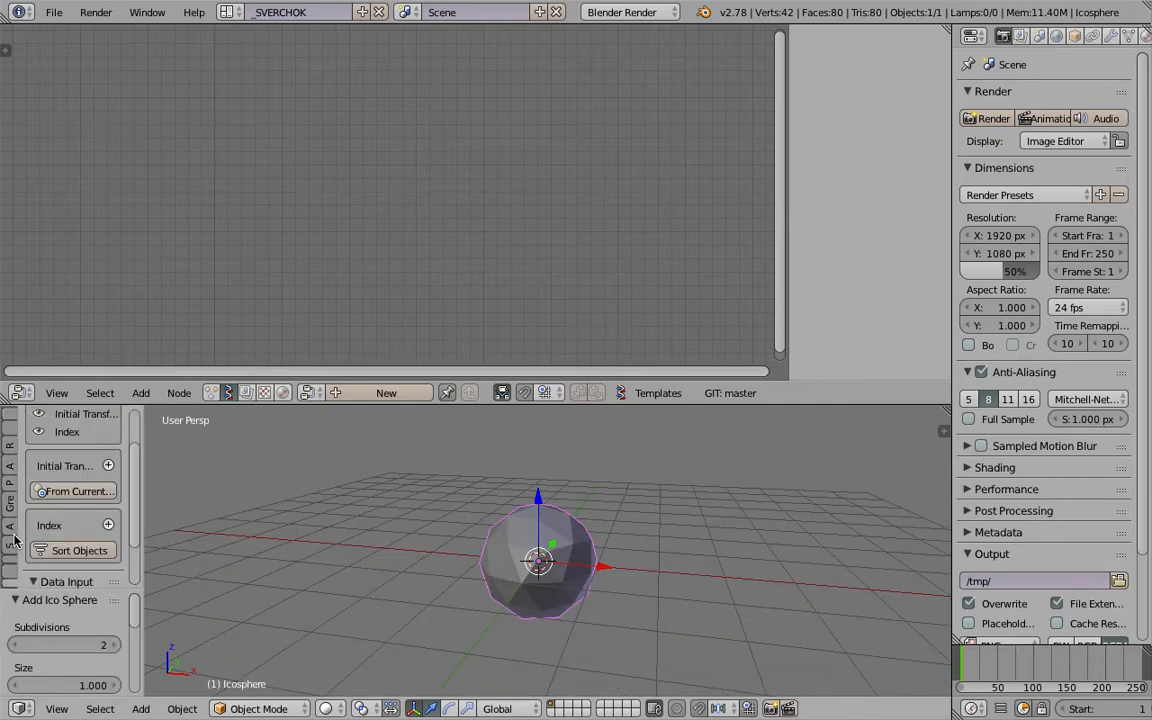
pyautogui.click(12, 468)
pyautogui.click(13, 525)
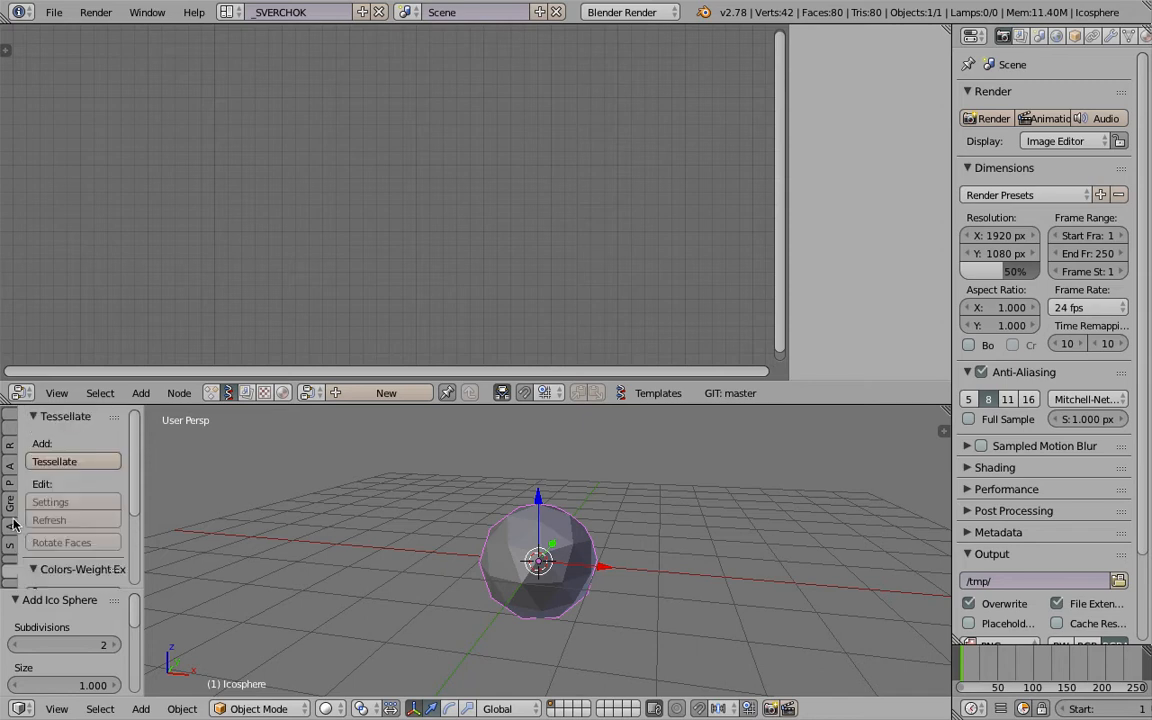
pyautogui.scroll(-4, 75, 500)
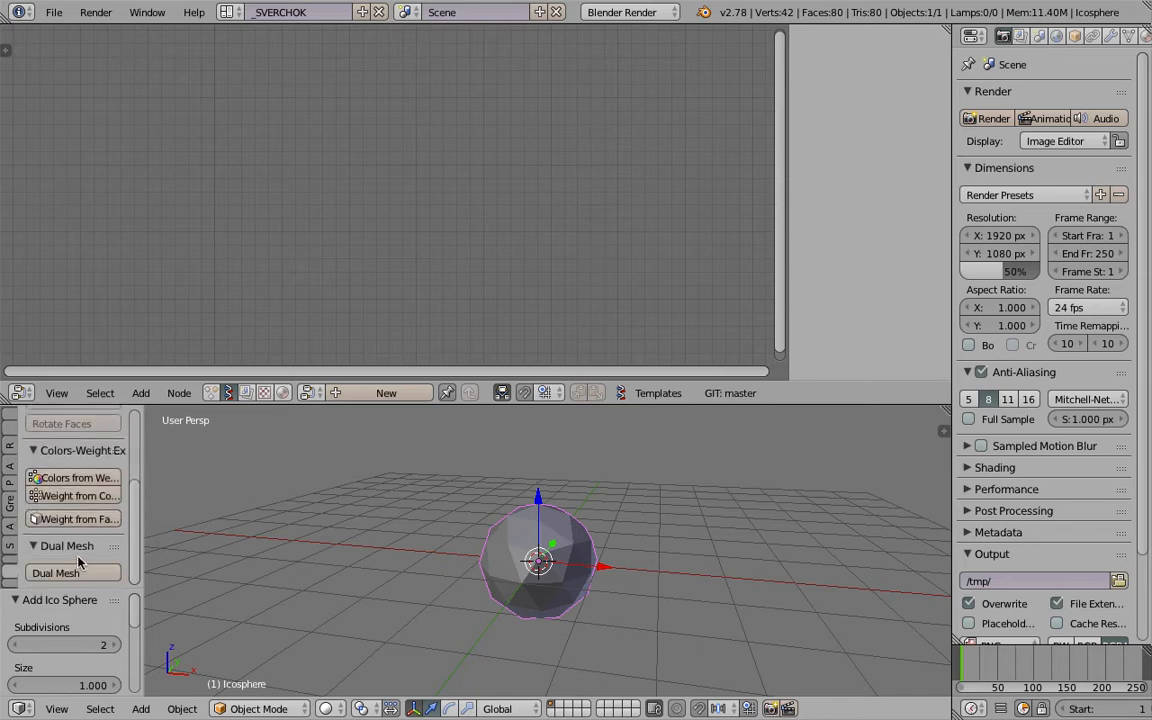
pyautogui.click(83, 578)
pyautogui.moveTo(398, 571)
pyautogui.mouseDown(button='middle')
pyautogui.moveTo(563, 543)
pyautogui.moveTo(586, 481)
pyautogui.moveTo(520, 507)
pyautogui.moveTo(400, 440)
pyautogui.moveTo(700, 590)
pyautogui.moveTo(740, 525)
pyautogui.moveTo(620, 515)
pyautogui.moveTo(753, 504)
pyautogui.moveTo(590, 515)
pyautogui.moveTo(658, 514)
pyautogui.moveTo(650, 483)
pyautogui.moveTo(624, 490)
pyautogui.mouseUp(button='middle')
pyautogui.press('z')
pyautogui.press('z')
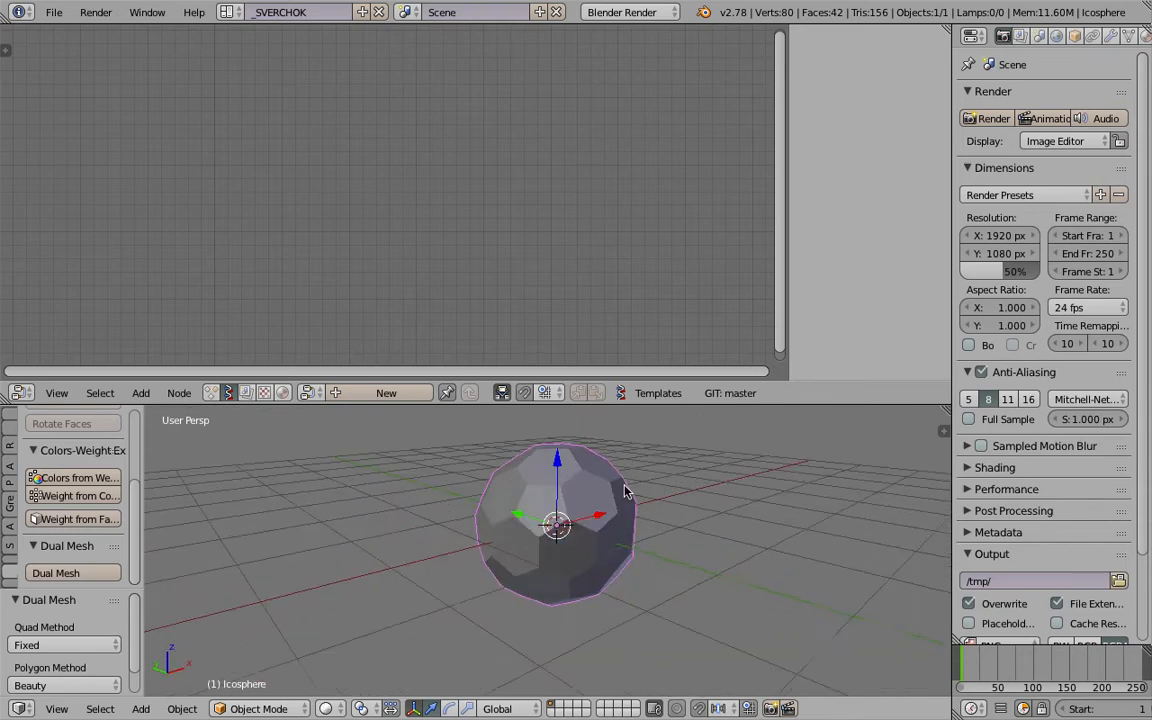
# Add an Explode modifier to the dual-mesh icosphere
pyautogui.click(1110, 37)
pyautogui.click(1055, 97)
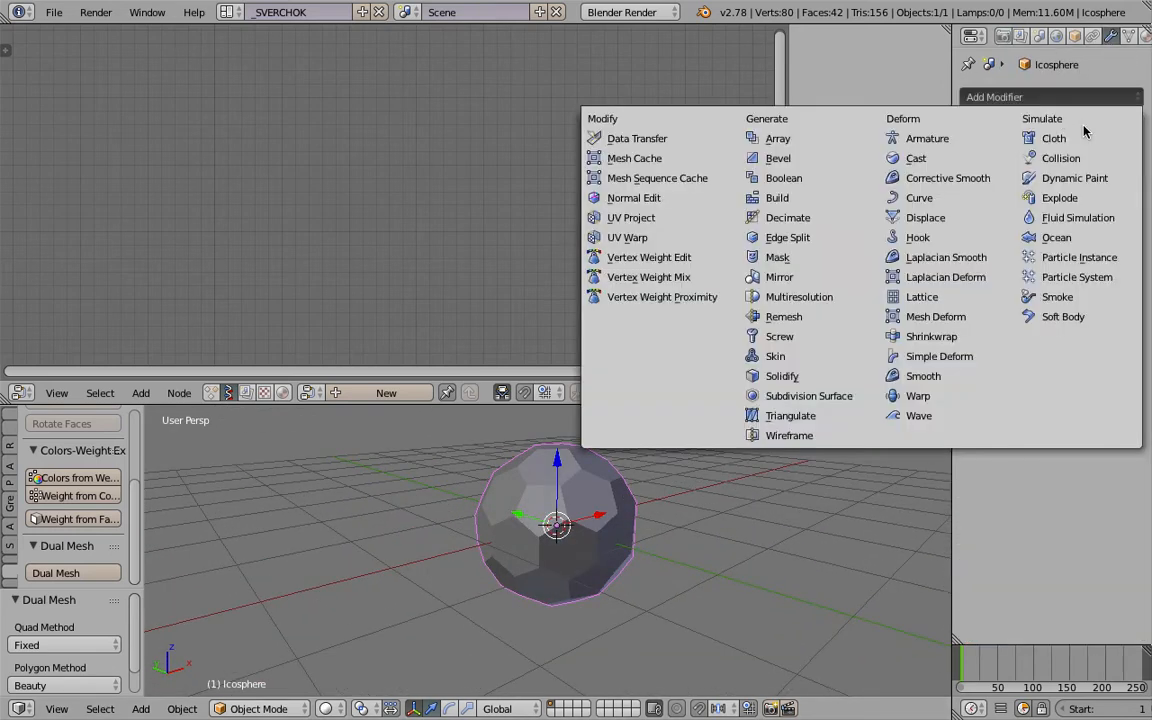
pyautogui.click(1088, 198)
pyautogui.rightClick(1108, 55)
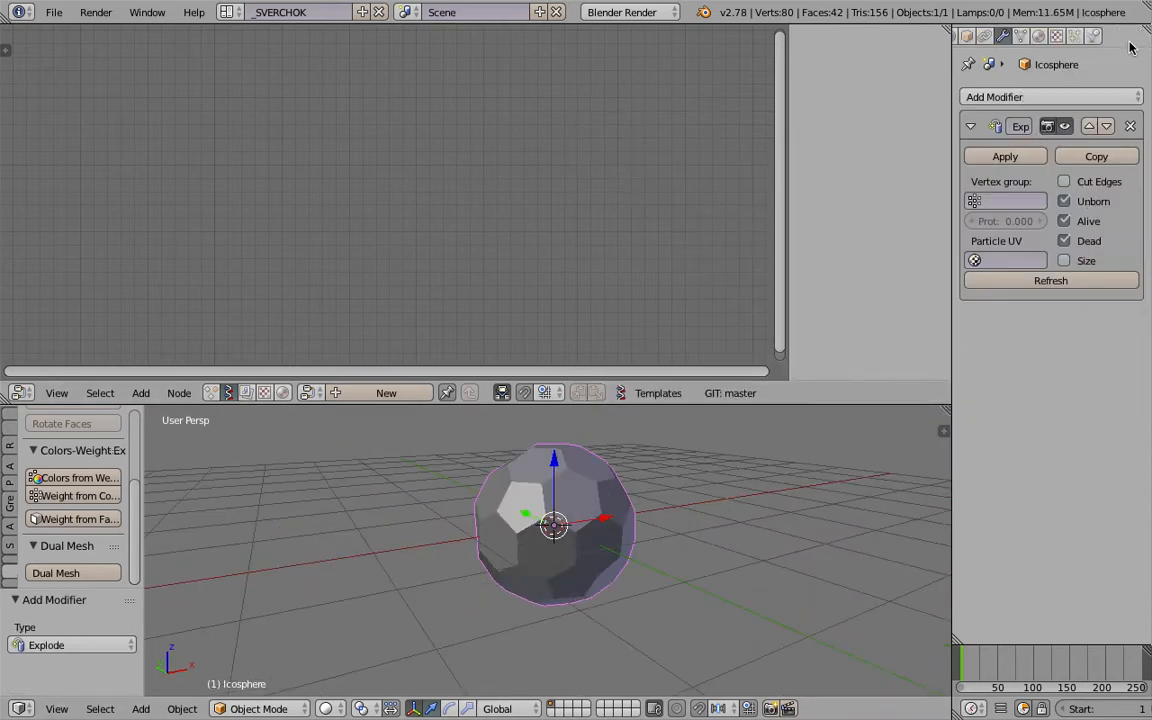
# Add a new particle system to the icosphere and turn off Random emission
pyautogui.click(1075, 37)
pyautogui.click(1054, 154)
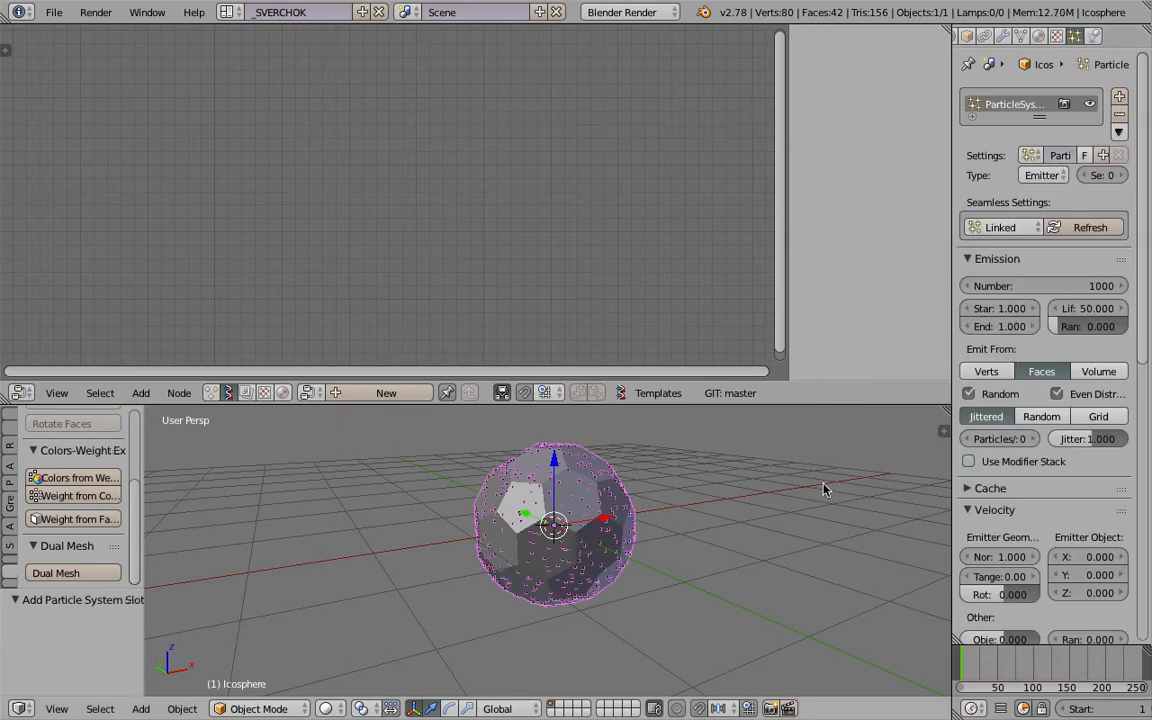
pyautogui.moveTo(838, 478); pyautogui.dragTo(874, 458, button='middle')
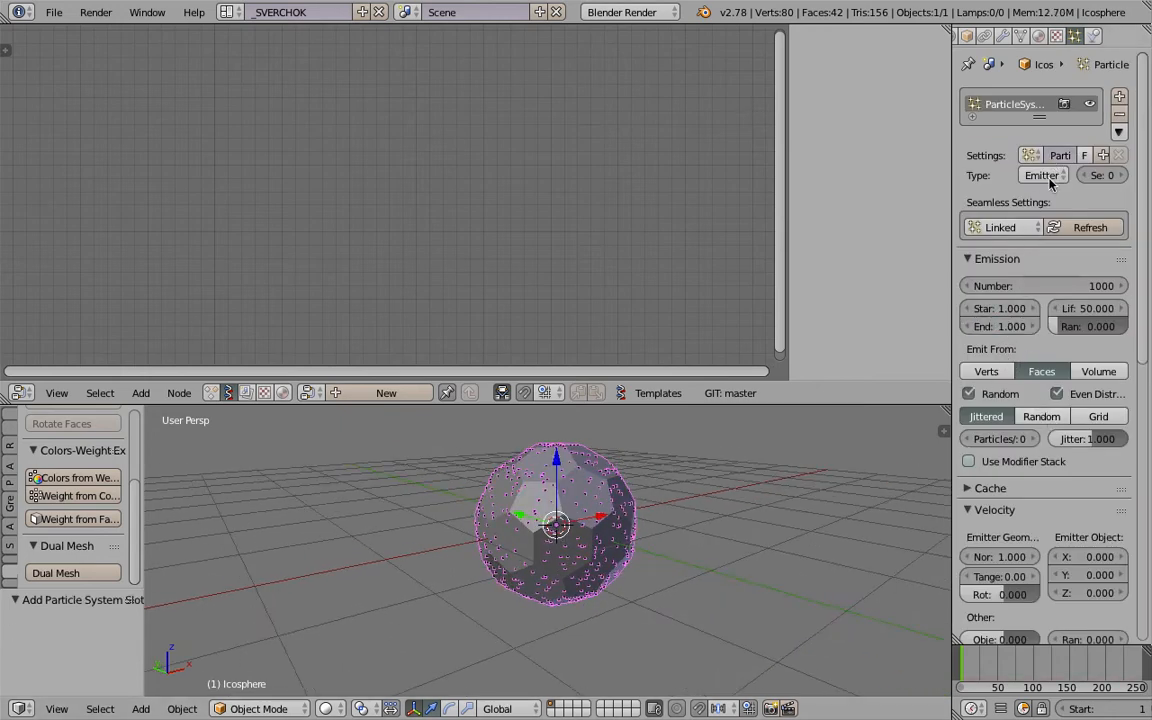
pyautogui.click(988, 396)
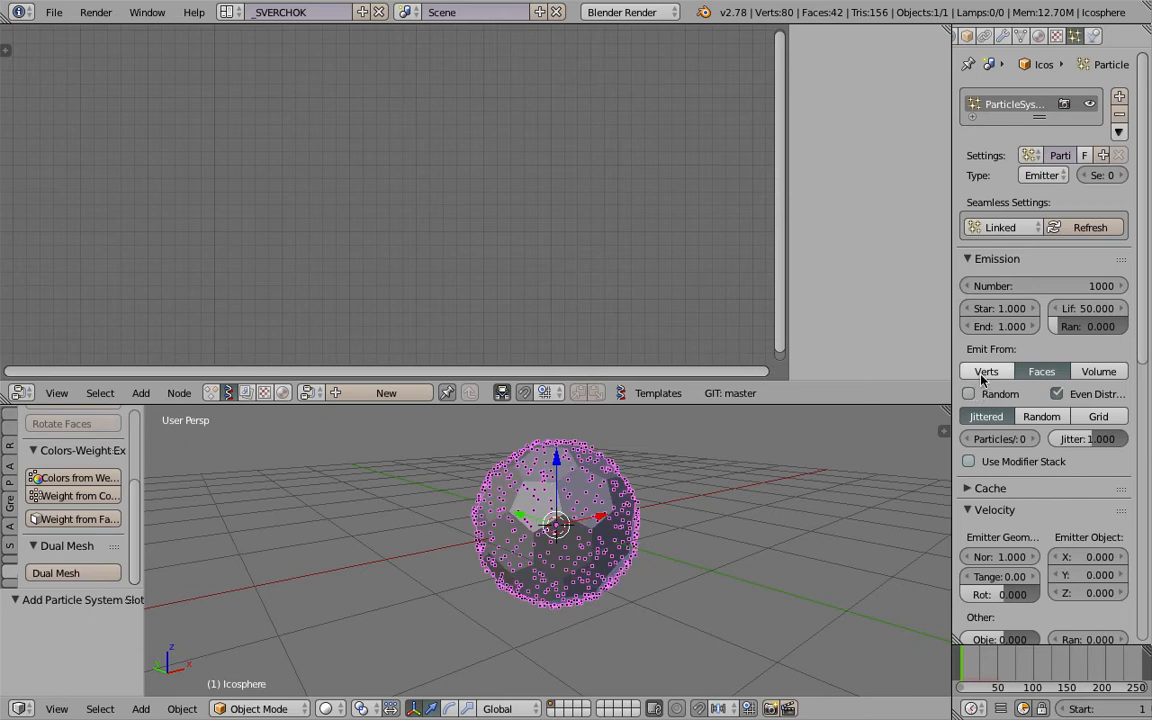
# Review the icosphere's modifier stack and play the animation to test the Explode modifier
pyautogui.click(1037, 37)
pyautogui.click(1047, 96)
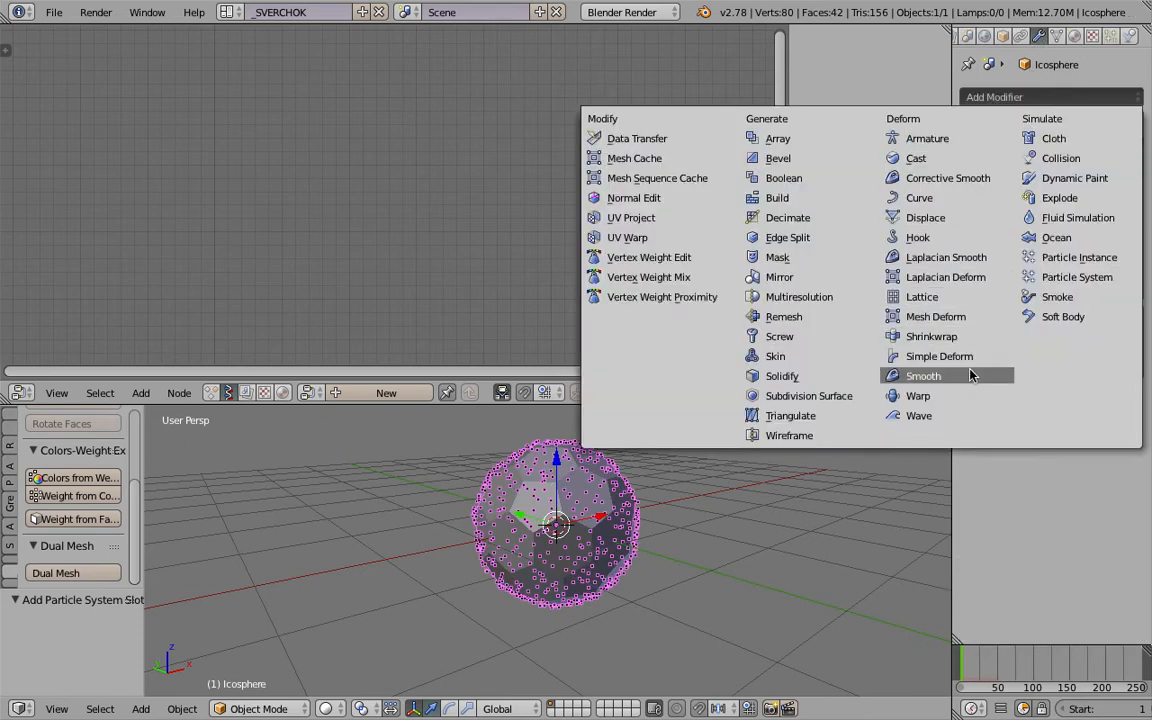
pyautogui.click(1059, 198)
pyautogui.moveTo(733, 543); pyautogui.dragTo(752, 549, button='middle')
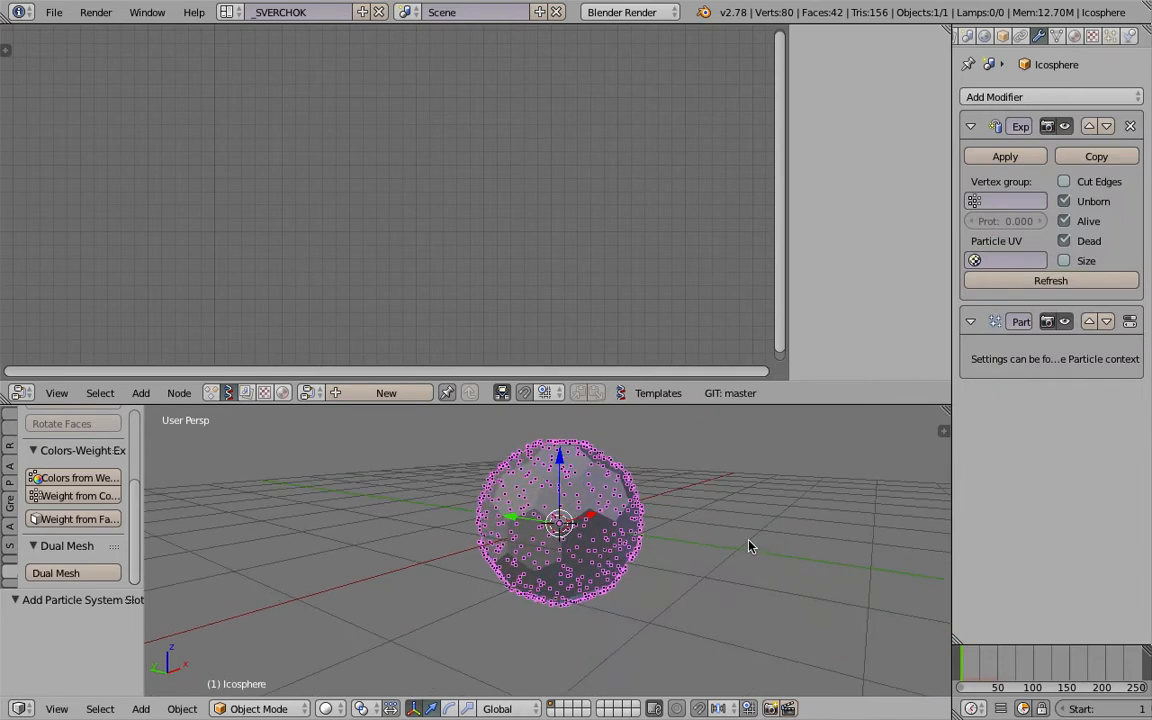
pyautogui.hotkey('ctrl', 'a')
pyautogui.click(841, 445)
pyautogui.hotkey('alt', 'a')
pyautogui.press('Escape')
pyautogui.click(1002, 199)
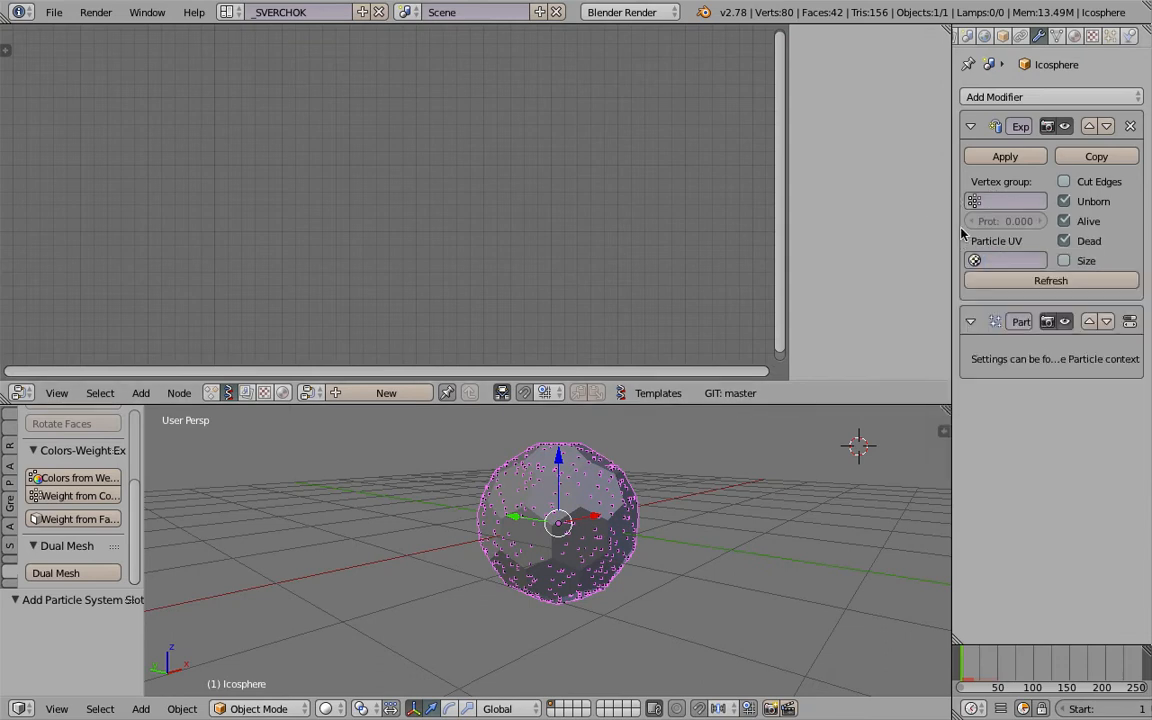
# Widen the properties editor, move the particle system above Explode in the modifier stack, and play the animation
pyautogui.moveTo(951, 221); pyautogui.dragTo(891, 222)
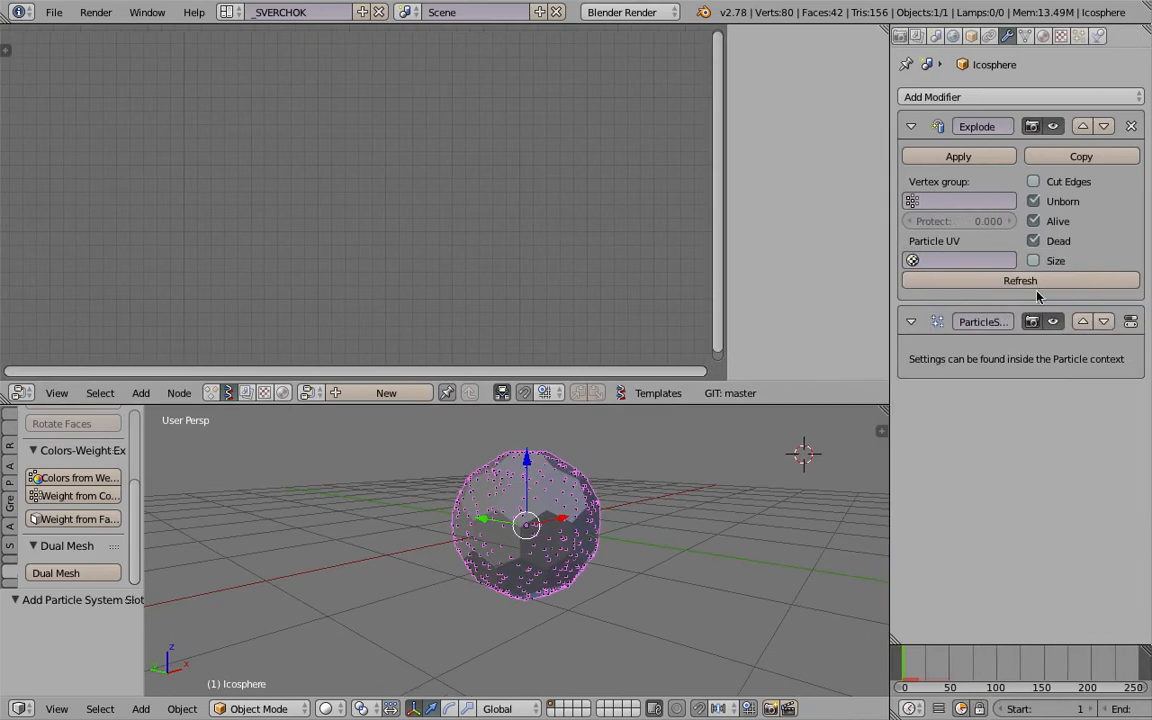
pyautogui.click(1082, 321)
pyautogui.moveTo(618, 532); pyautogui.dragTo(656, 530, button='middle')
pyautogui.hotkey('alt', 'a')
pyautogui.press('Escape')
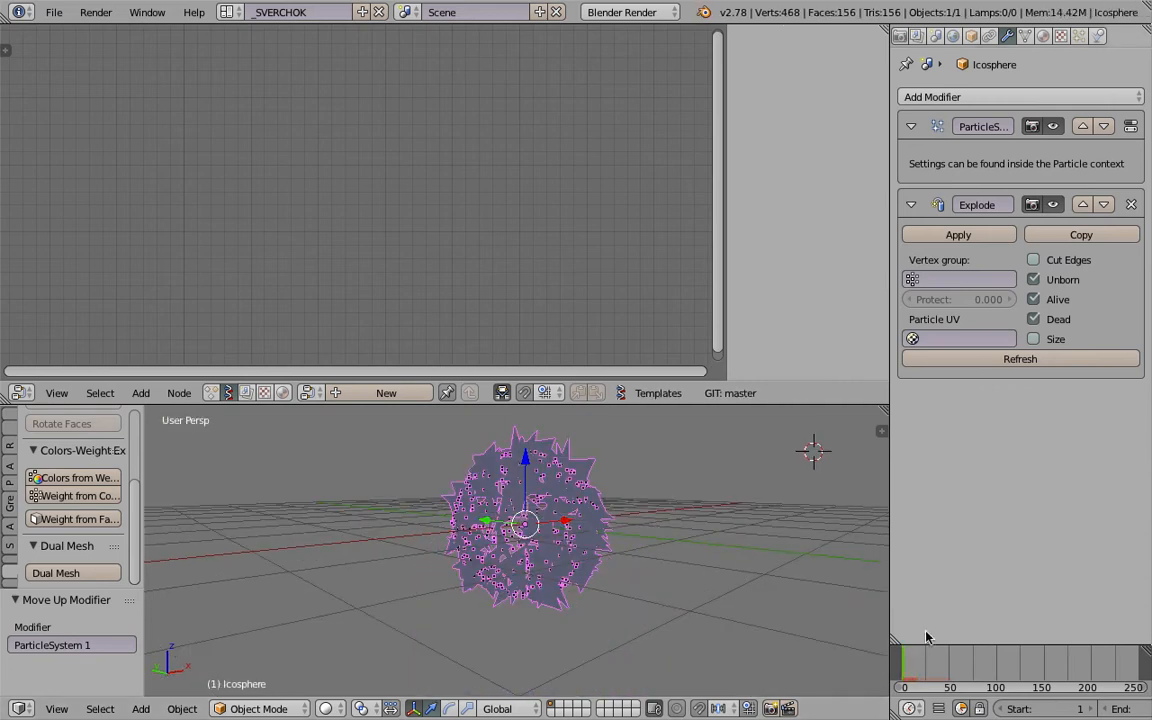
# Set the particle system's physics type to No
pyautogui.click(1079, 36)
pyautogui.scroll(-7, 1005, 368)
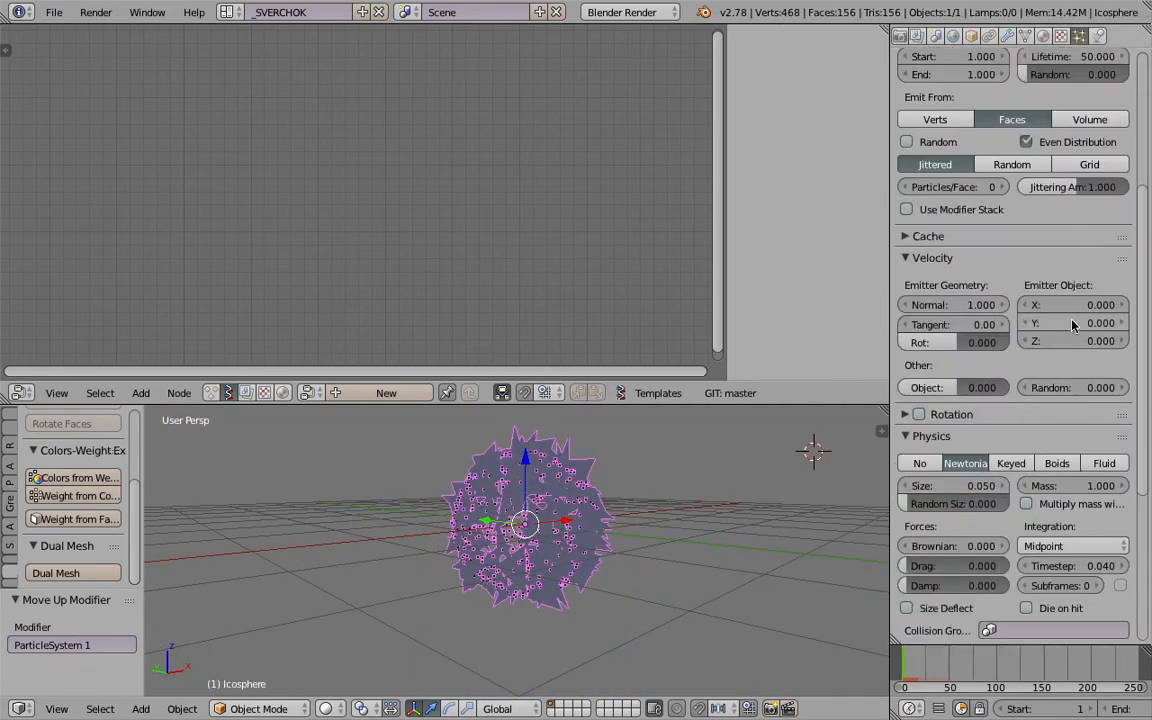
pyautogui.click(921, 355)
pyautogui.moveTo(697, 517); pyautogui.dragTo(572, 466, button='middle')
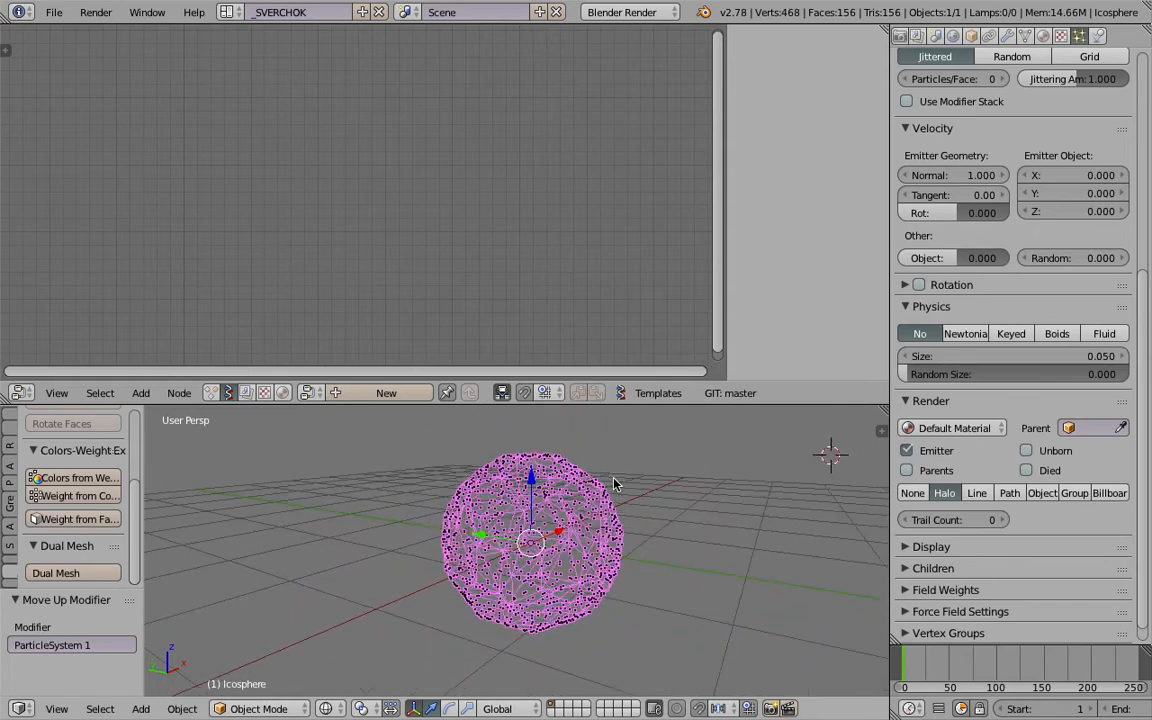
# Add a Smooth modifier after Explode and inspect the separated faces of the sphere
pyautogui.click(1007, 36)
pyautogui.click(1010, 97)
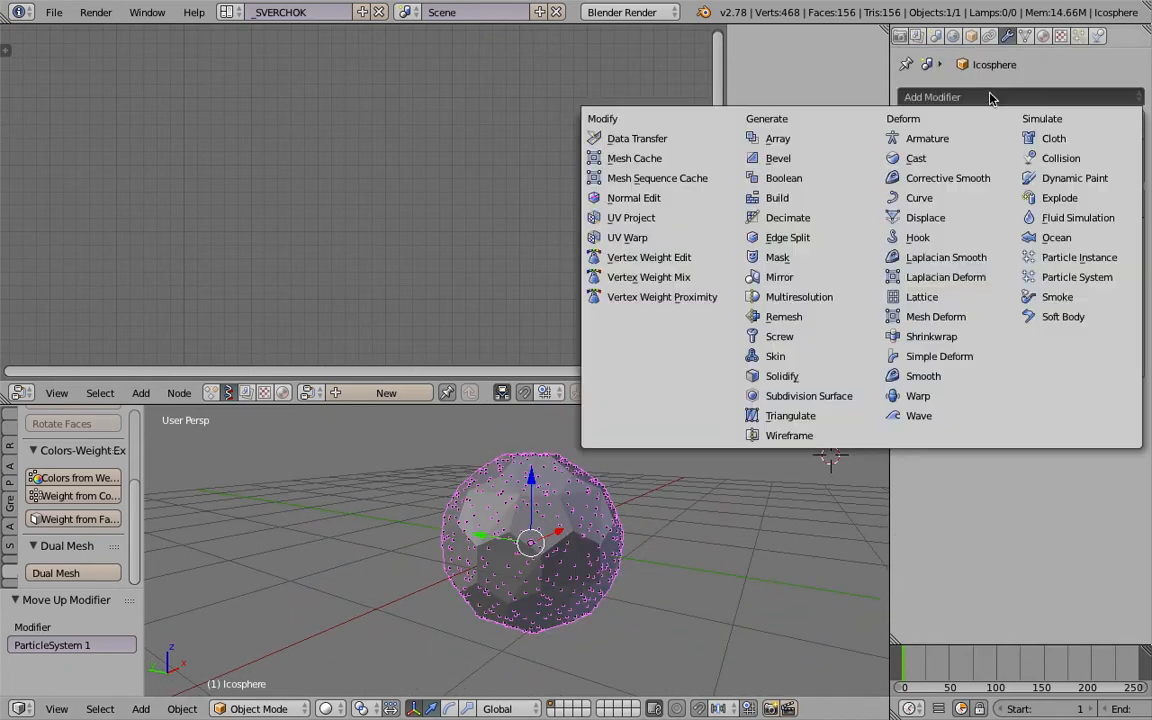
pyautogui.click(923, 376)
pyautogui.moveTo(690, 560); pyautogui.dragTo(665, 475, button='middle')
pyautogui.scroll(2, 601, 558)
pyautogui.moveTo(760, 470); pyautogui.dragTo(577, 530, button='middle')
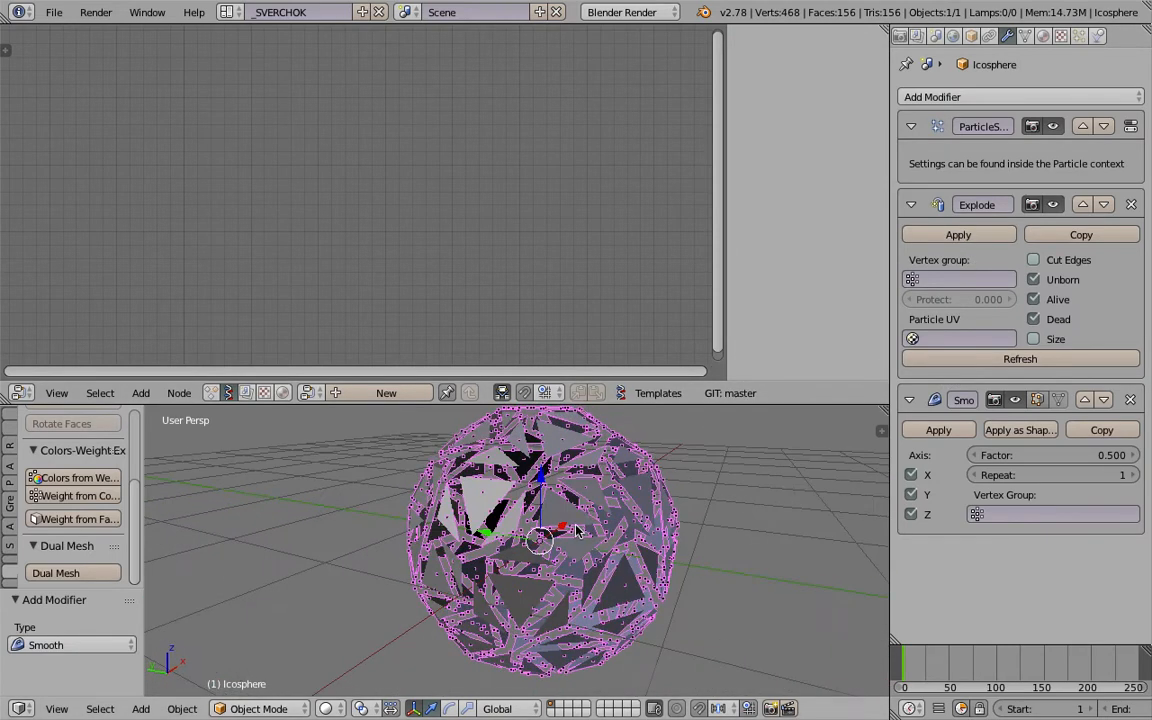
# Set the particle system's emission number to 156
pyautogui.click(1078, 37)
pyautogui.scroll(8, 998, 205)
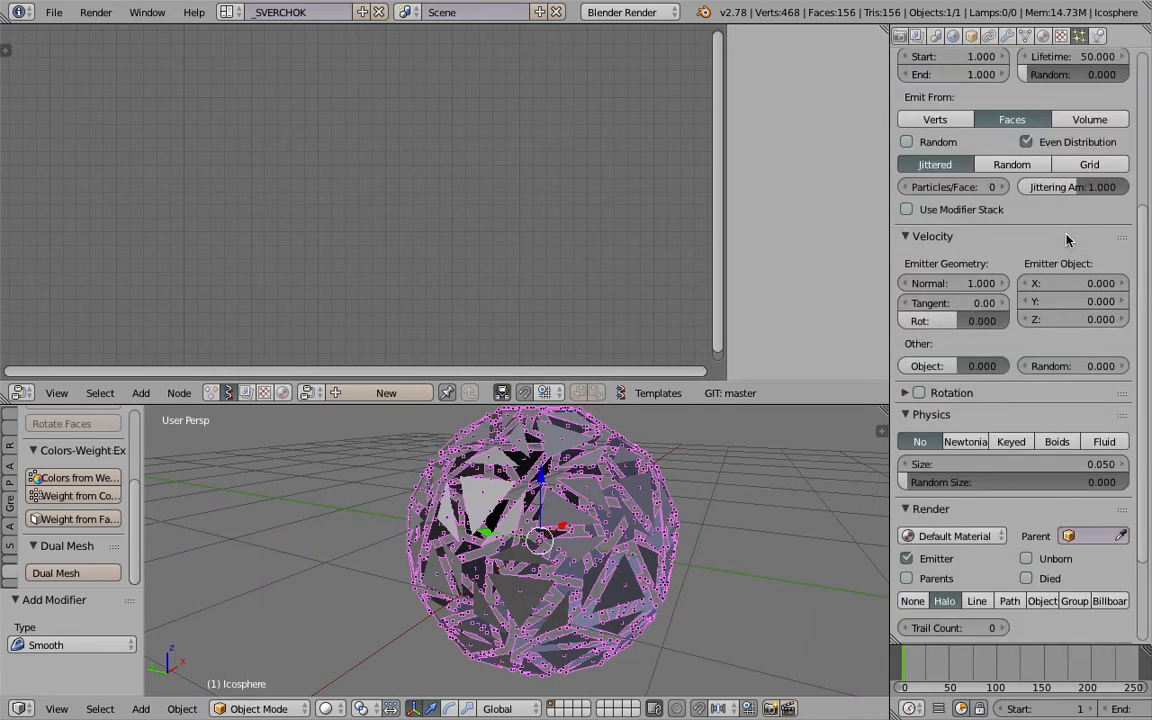
pyautogui.moveTo(728, 457); pyautogui.dragTo(702, 460, button='middle')
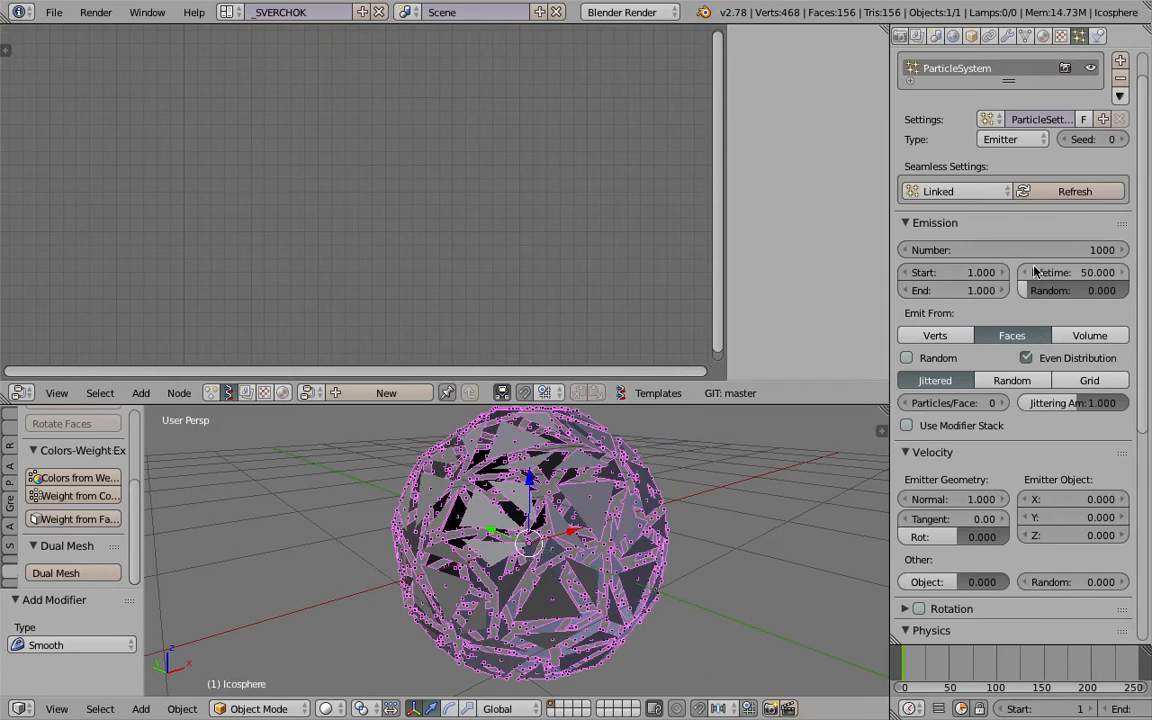
pyautogui.press('Return')
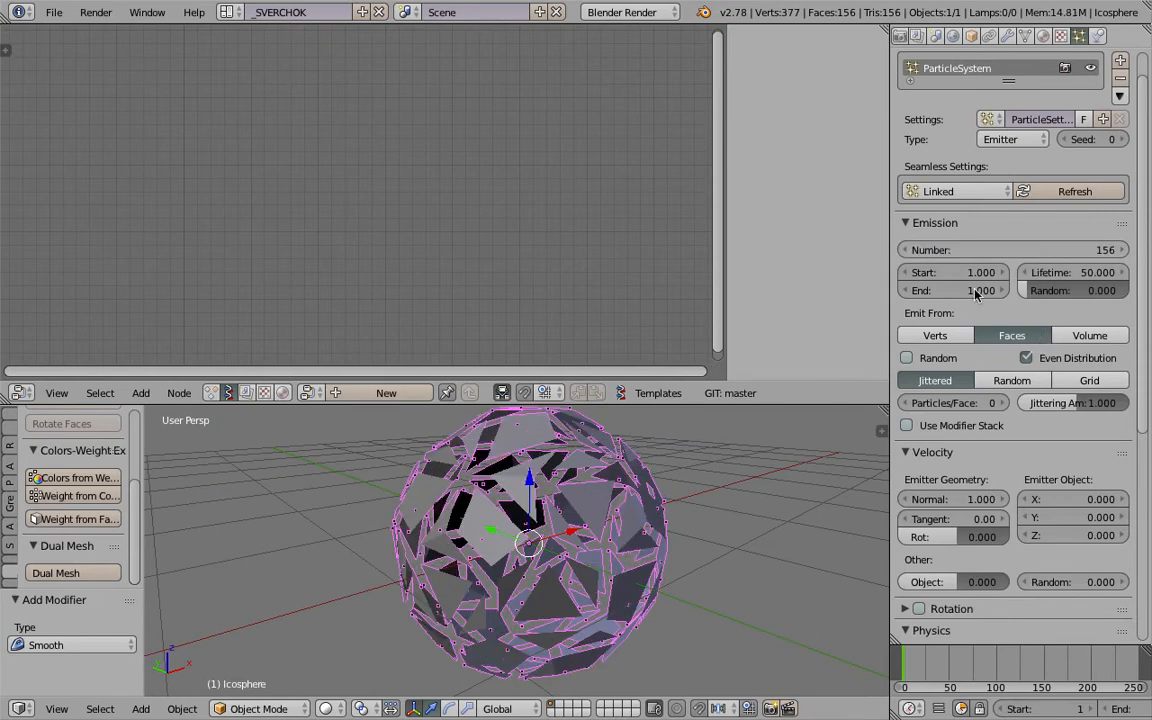
pyautogui.moveTo(608, 549); pyautogui.dragTo(635, 550, button='middle')
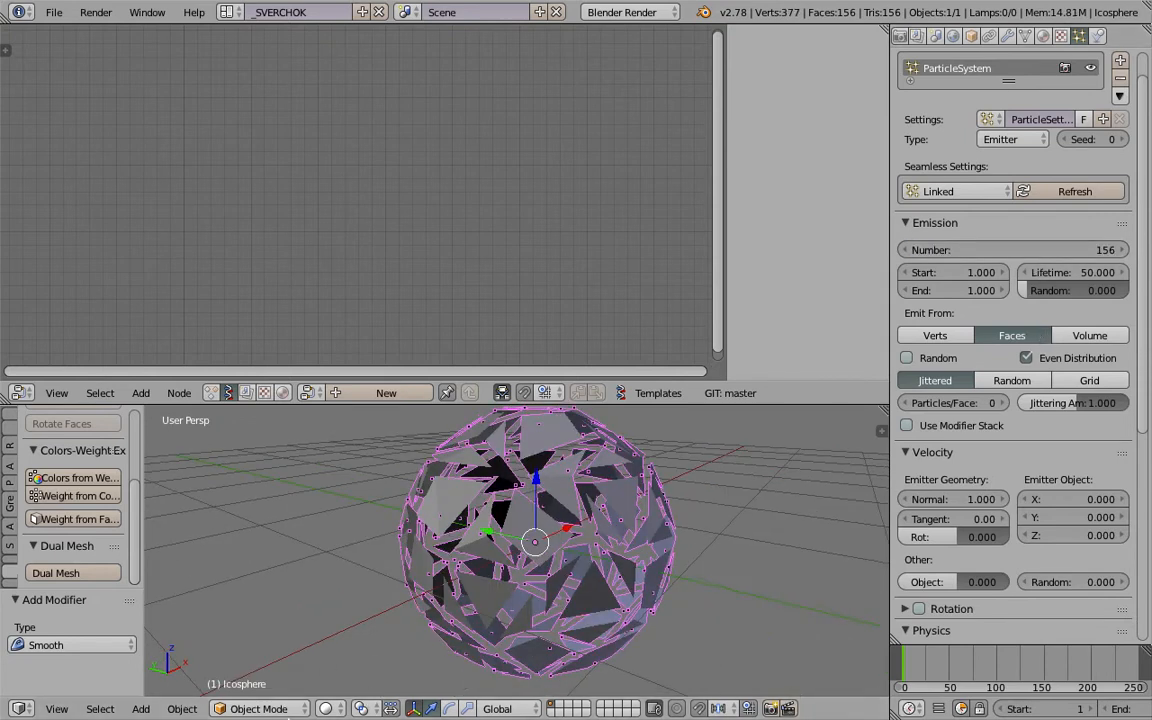
pyautogui.scroll(-3, 962, 709)
pyautogui.click(1088, 710)
pyautogui.moveTo(707, 583); pyautogui.dragTo(762, 579, button='middle')
pyautogui.click(1143, 709)
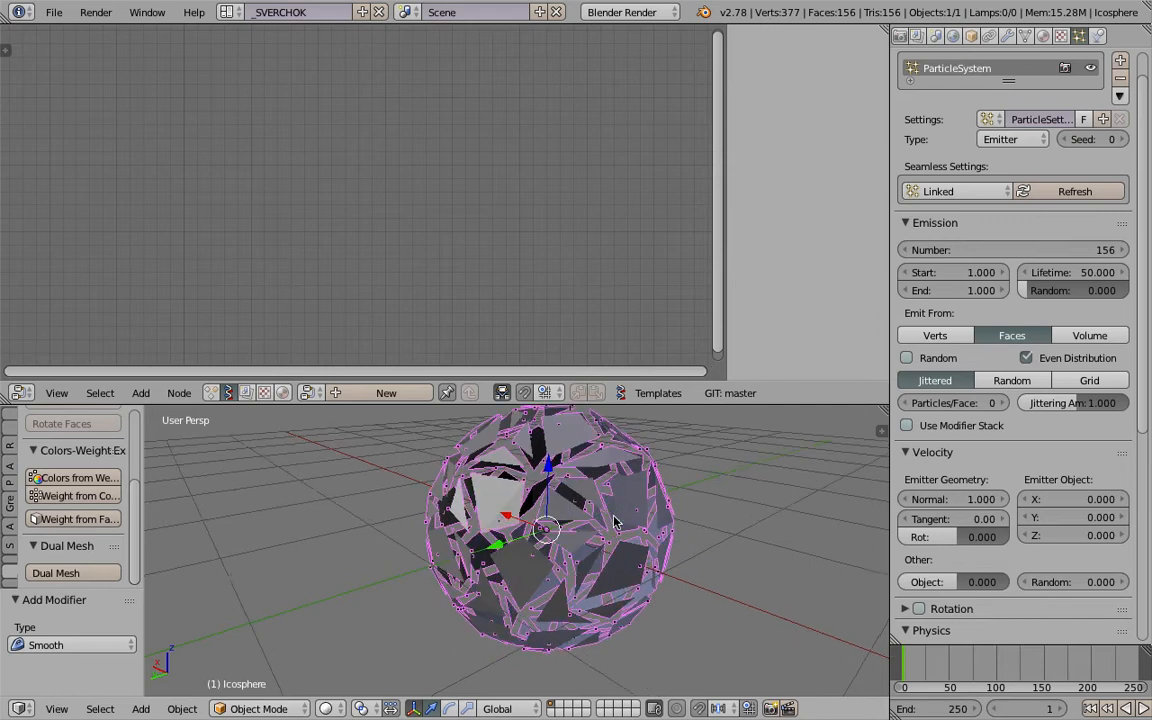
pyautogui.moveTo(505, 529); pyautogui.dragTo(700, 505, button='middle')
# Toggle the Explode modifier's Cut Edges, Unborn and Alive options to test their effect on the sphere
pyautogui.click(1008, 37)
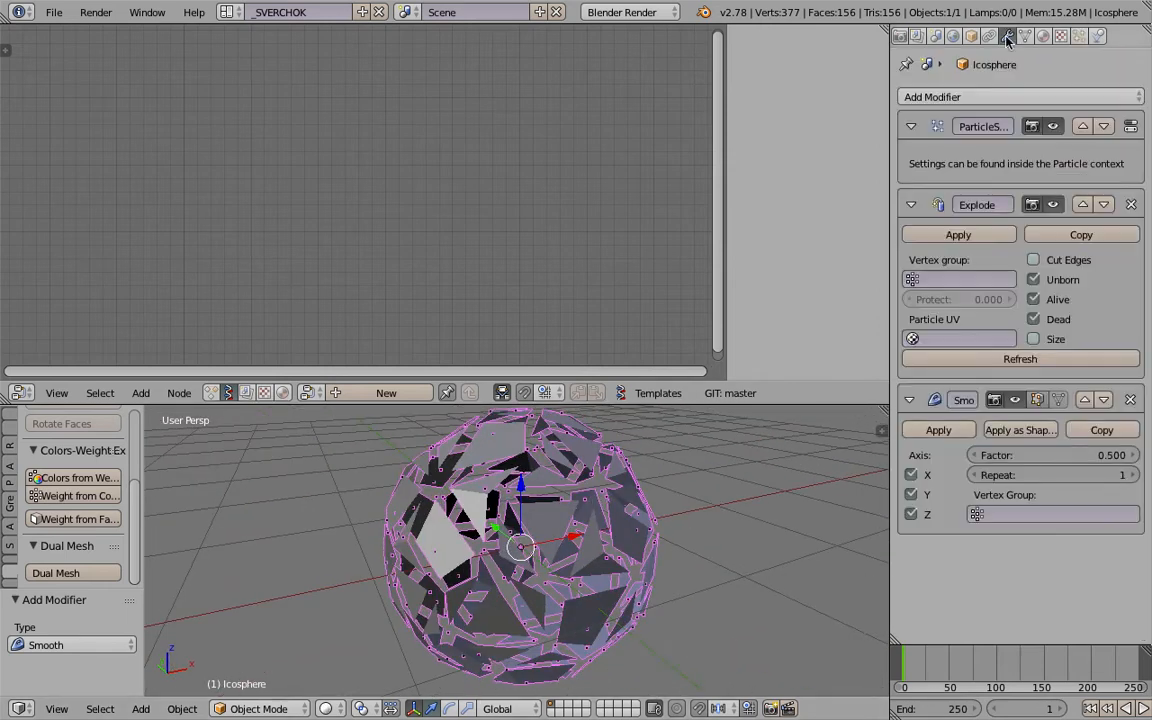
pyautogui.click(1055, 262)
pyautogui.click(1057, 263)
pyautogui.click(1058, 263)
pyautogui.click(1060, 264)
pyautogui.click(1065, 283)
pyautogui.click(1063, 299)
pyautogui.click(1063, 297)
# Remove the Explode and Smooth modifiers and the particle system from the icosphere
pyautogui.click(1131, 204)
pyautogui.click(1131, 205)
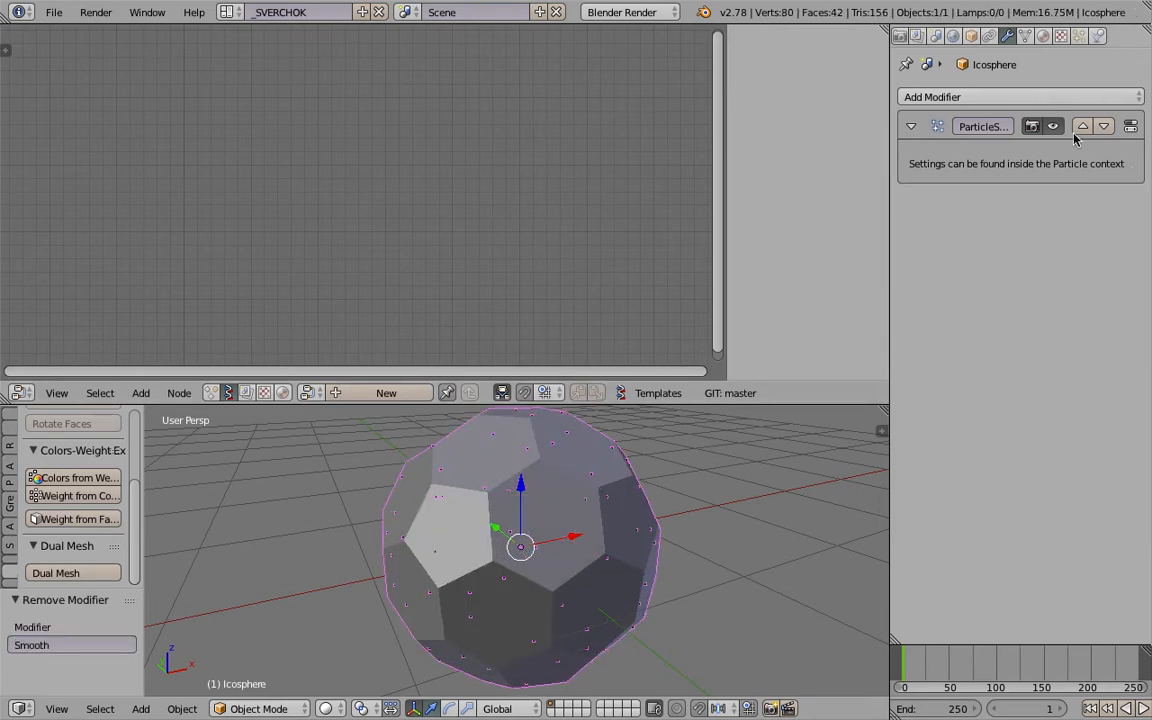
pyautogui.click(1079, 36)
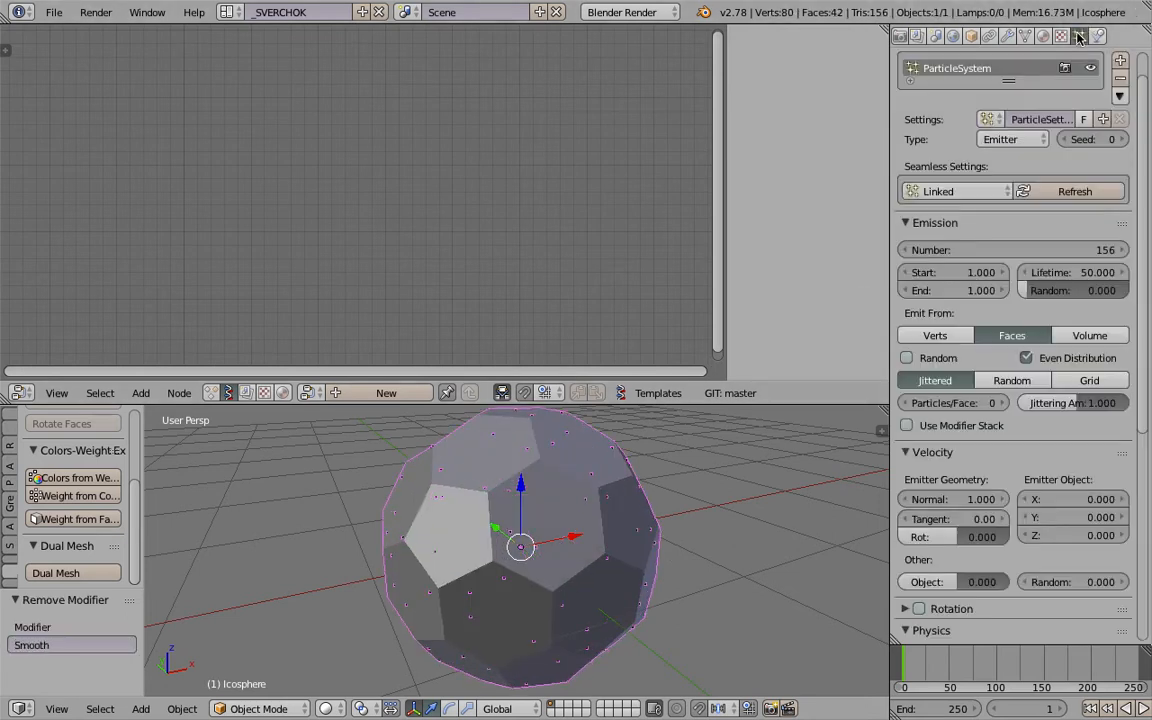
pyautogui.click(1119, 81)
pyautogui.scroll(-3, 674, 455)
pyautogui.press('z')
pyautogui.moveTo(588, 538)
pyautogui.mouseDown(button='middle')
pyautogui.moveTo(656, 522)
pyautogui.moveTo(594, 528)
pyautogui.moveTo(540, 500)
pyautogui.mouseUp(button='middle')
pyautogui.scroll(1, 594, 528)
pyautogui.press('z')
# Create a new Sverchok node tree and add an Objects in mk3 node that reads the selected icosphere
pyautogui.click(386, 393)
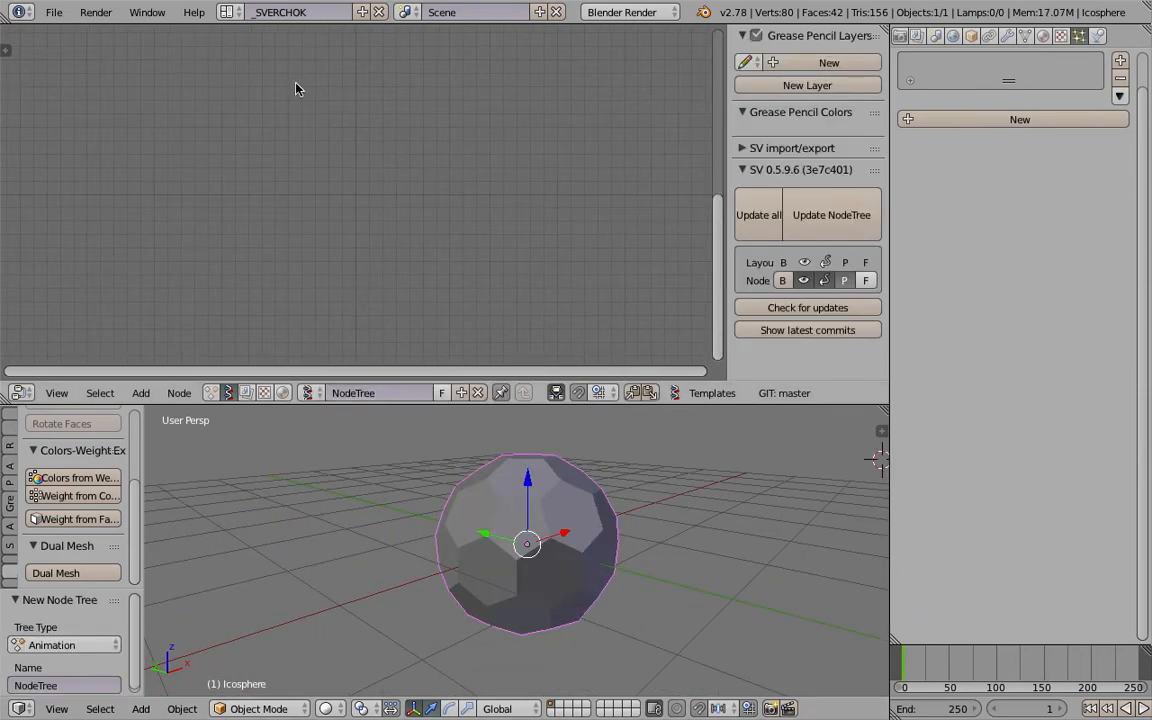
pyautogui.hotkey('shift', 'a')
pyautogui.click(305, 159)
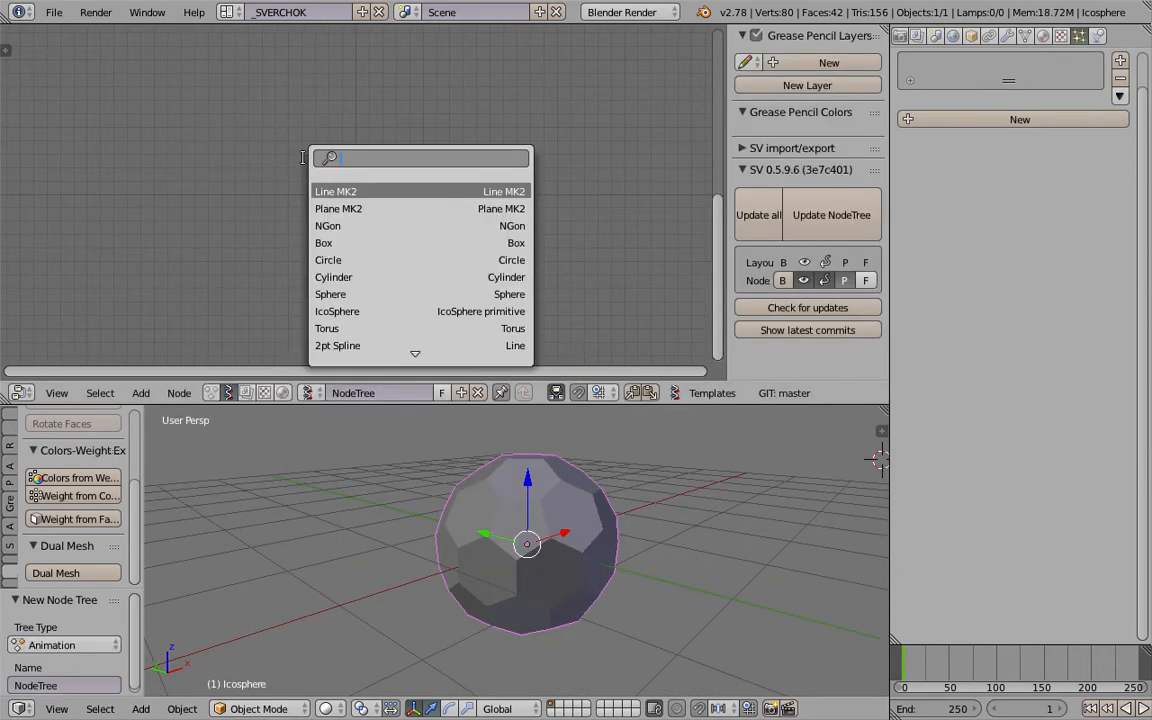
pyautogui.write('objects i')
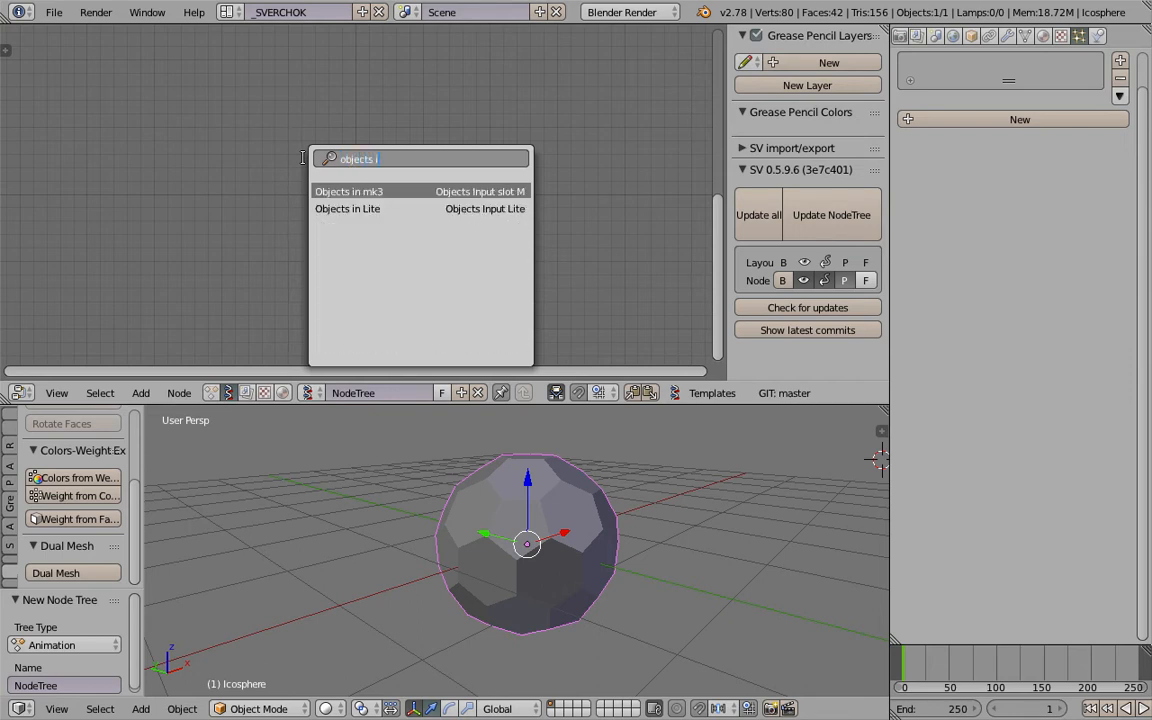
pyautogui.press('Return')
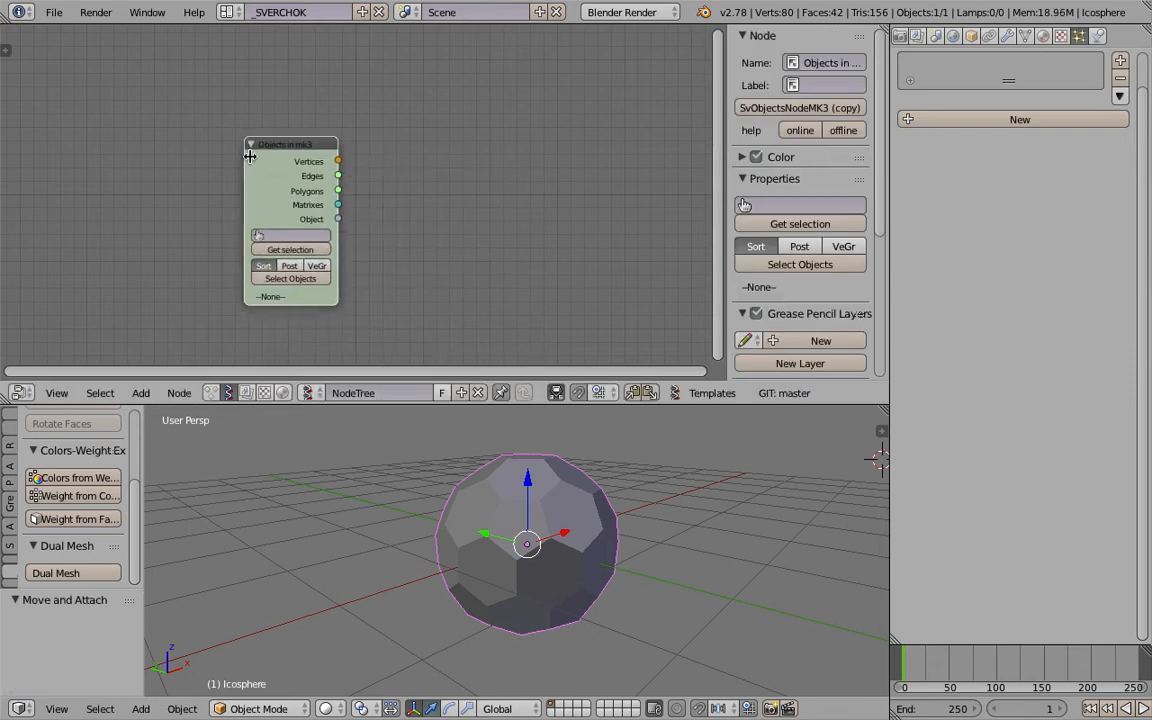
pyautogui.click(174, 239)
# Add a Polygon Boom node beside the Objects in mk3 node
pyautogui.hotkey('shift', 'a')
pyautogui.click(345, 180)
pyautogui.write('poly')
pyautogui.press('Down')
pyautogui.press('Down')
pyautogui.press('Return')
pyautogui.click(345, 180)
# Link the Vertices and Polygons outputs of Objects in mk3 to Polygon Boom's vertices and edg_pol inputs, and hide the node editor sidebar
pyautogui.moveTo(237, 160); pyautogui.dragTo(341, 236)
pyautogui.moveTo(228, 189); pyautogui.dragTo(342, 252)
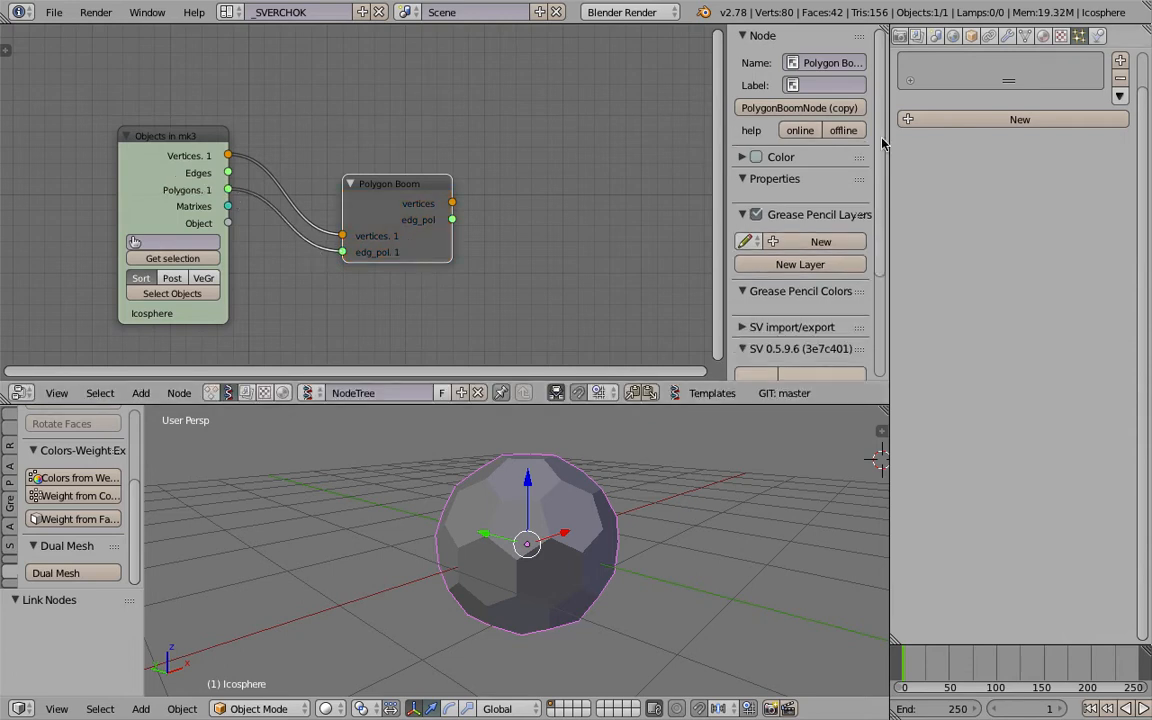
pyautogui.press('n')
pyautogui.moveTo(490, 180); pyautogui.dragTo(466, 174)
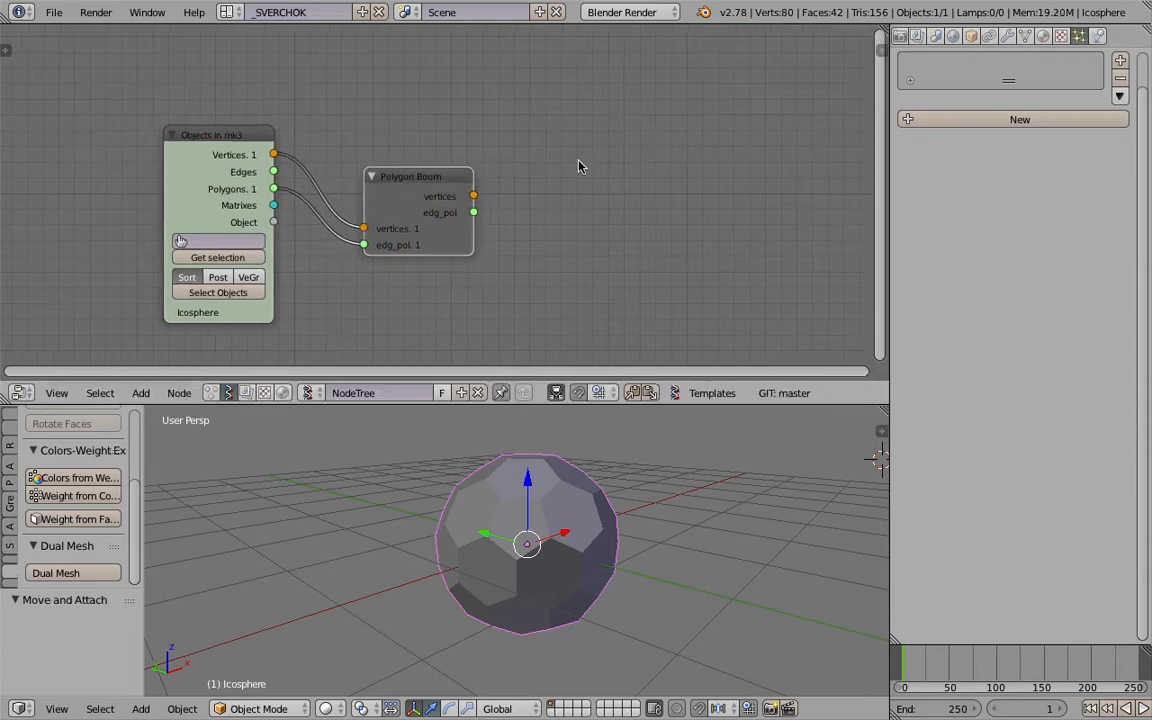
# Add a Viewer Draw node and link Polygon Boom's vertices and edg_pol outputs to its matching inputs
pyautogui.press('space')
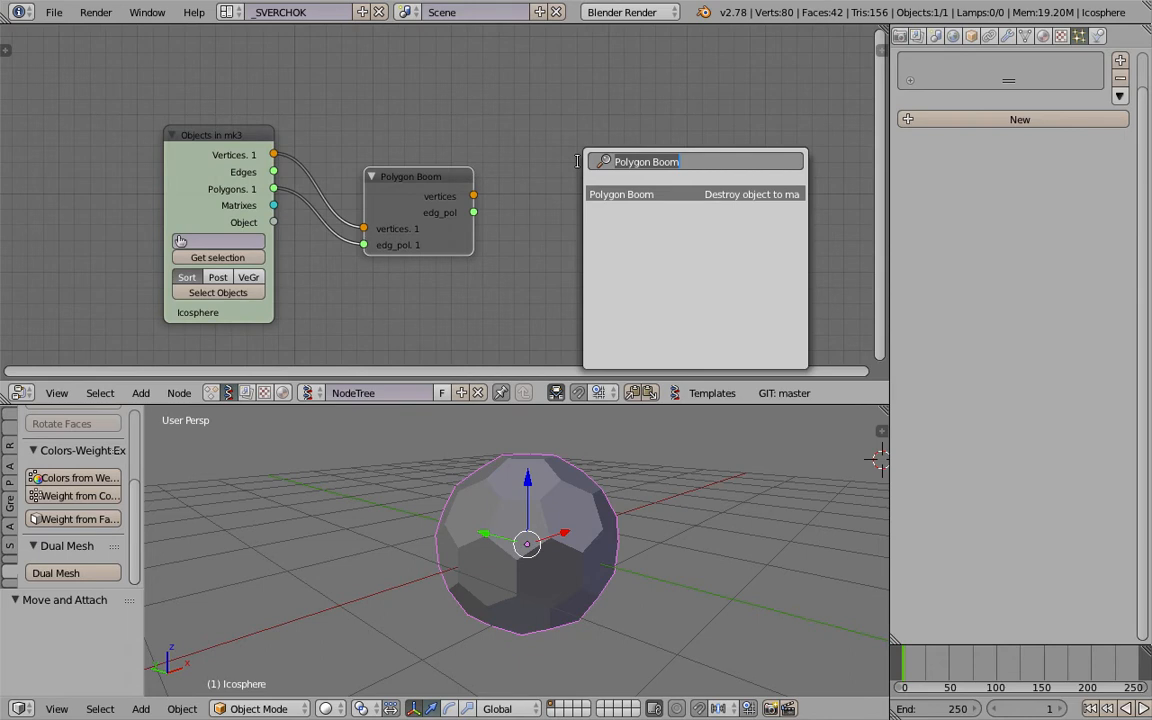
pyautogui.write('bir')
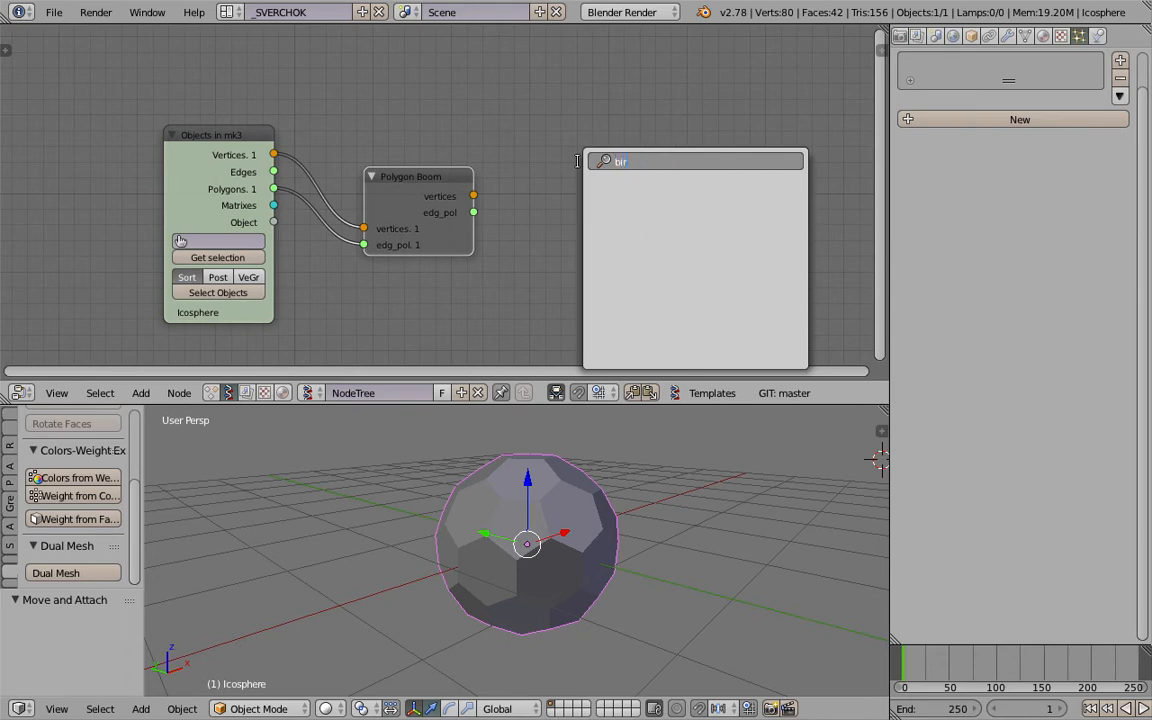
pyautogui.press('BackSpace')
pyautogui.press('BackSpace')
pyautogui.press('BackSpace')
pyautogui.write('viewer')
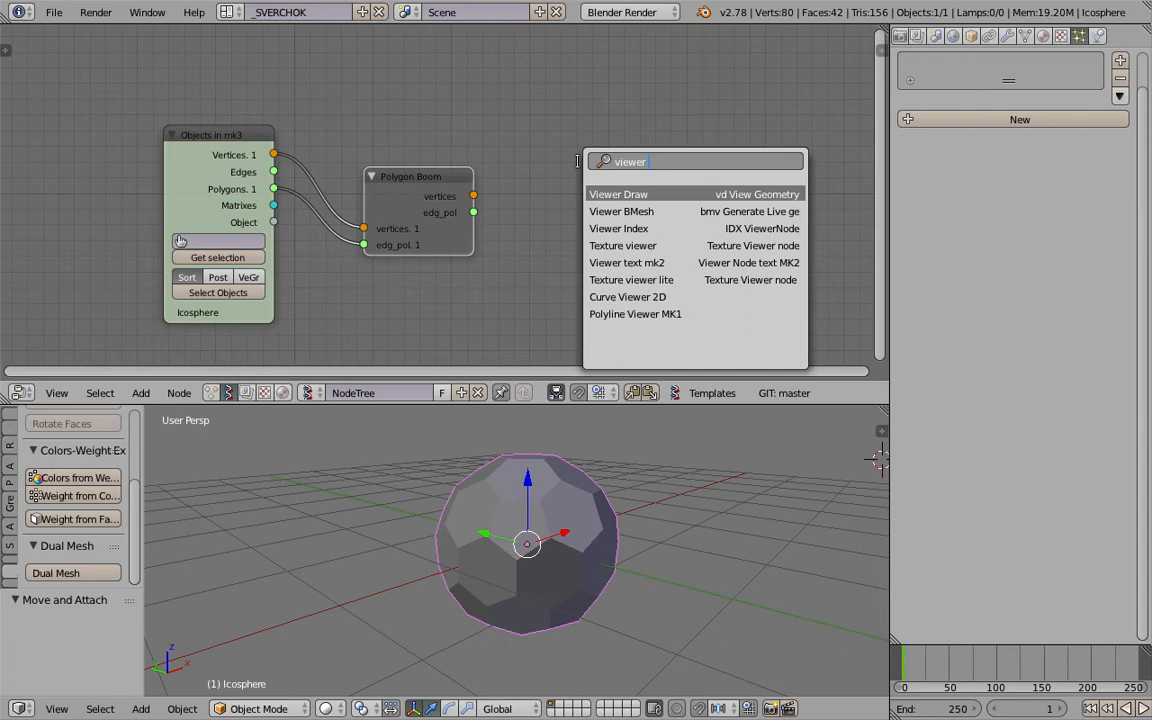
pyautogui.press('Return')
pyautogui.click(670, 128)
pyautogui.moveTo(473, 196)
pyautogui.mouseDown()
pyautogui.moveTo(668, 244)
pyautogui.moveTo(483, 216)
pyautogui.moveTo(668, 261)
pyautogui.mouseUp()
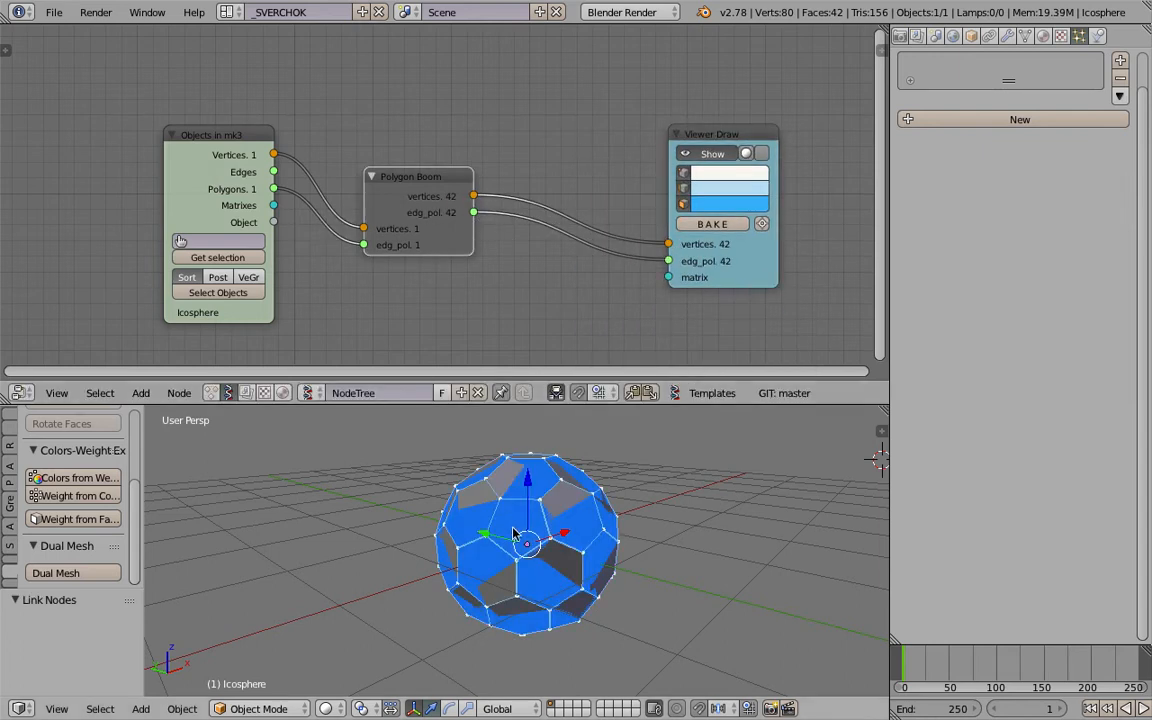
# Move the original icosphere about 2.16 units along the Y axis, away from the node preview
pyautogui.press('g')
pyautogui.press('y')
pyautogui.click(522, 540)
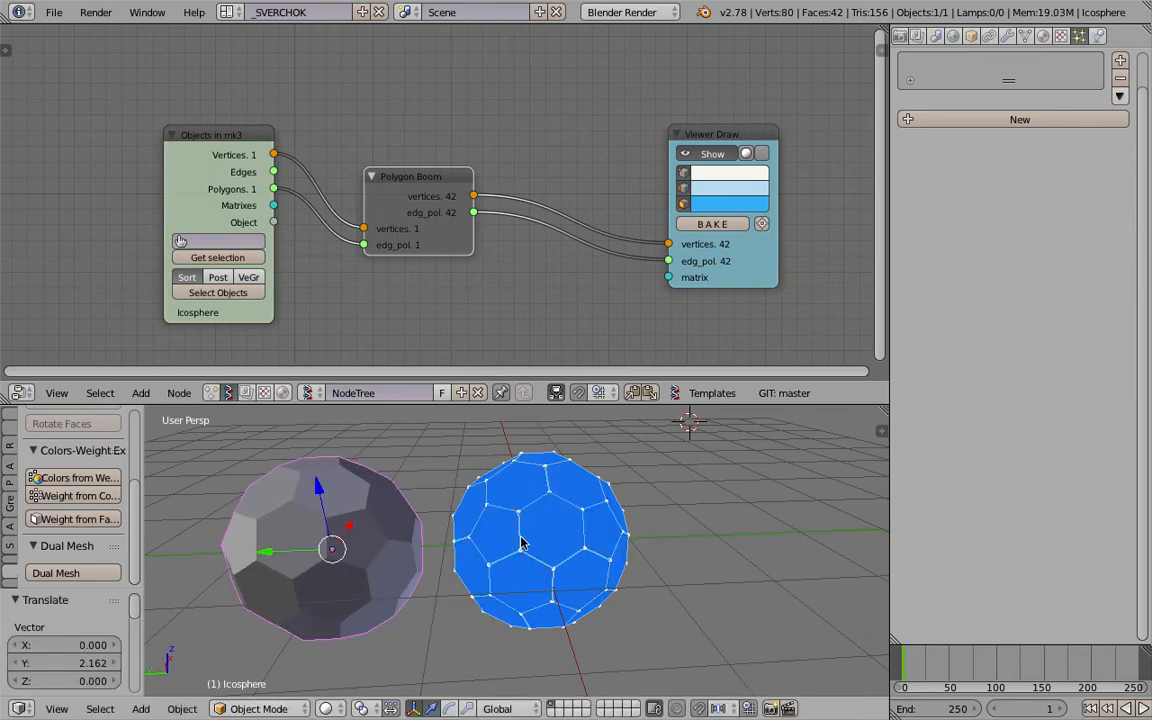
# Bake the Viewer Draw output to mesh objects and move one baked polygon about 1.47 units in the negative Y direction
pyautogui.moveTo(617, 283); pyautogui.dragTo(625, 247, button='middle')
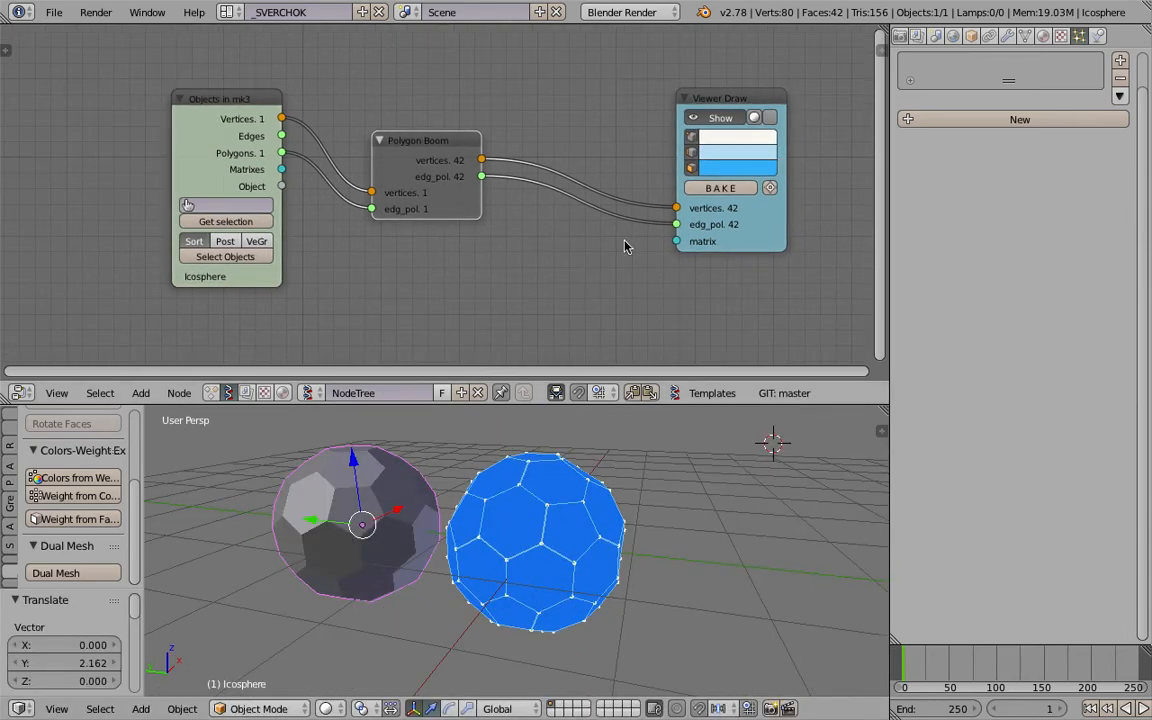
pyautogui.click(717, 187)
pyautogui.rightClick(571, 496)
pyautogui.press('g')
pyautogui.press('y')
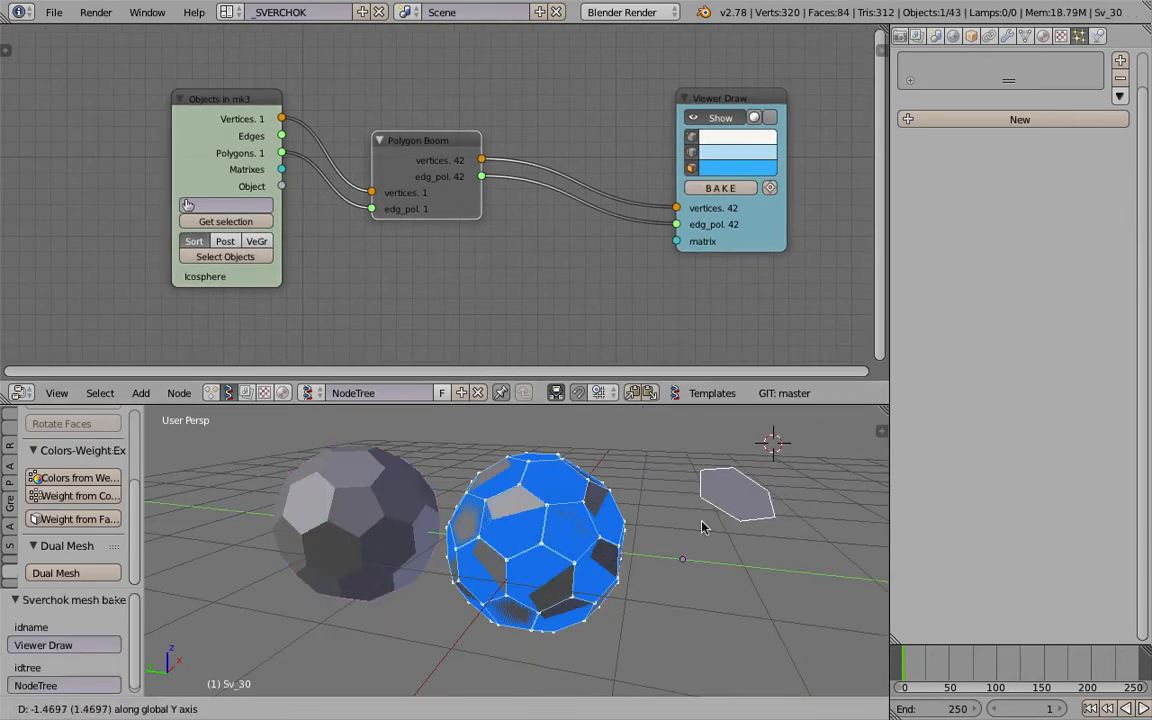
pyautogui.click(703, 527)
pyautogui.moveTo(562, 484); pyautogui.dragTo(585, 481, button='middle')
# Select the baked polygon objects as a group, move them off the preview sphere and delete them
pyautogui.press('a')
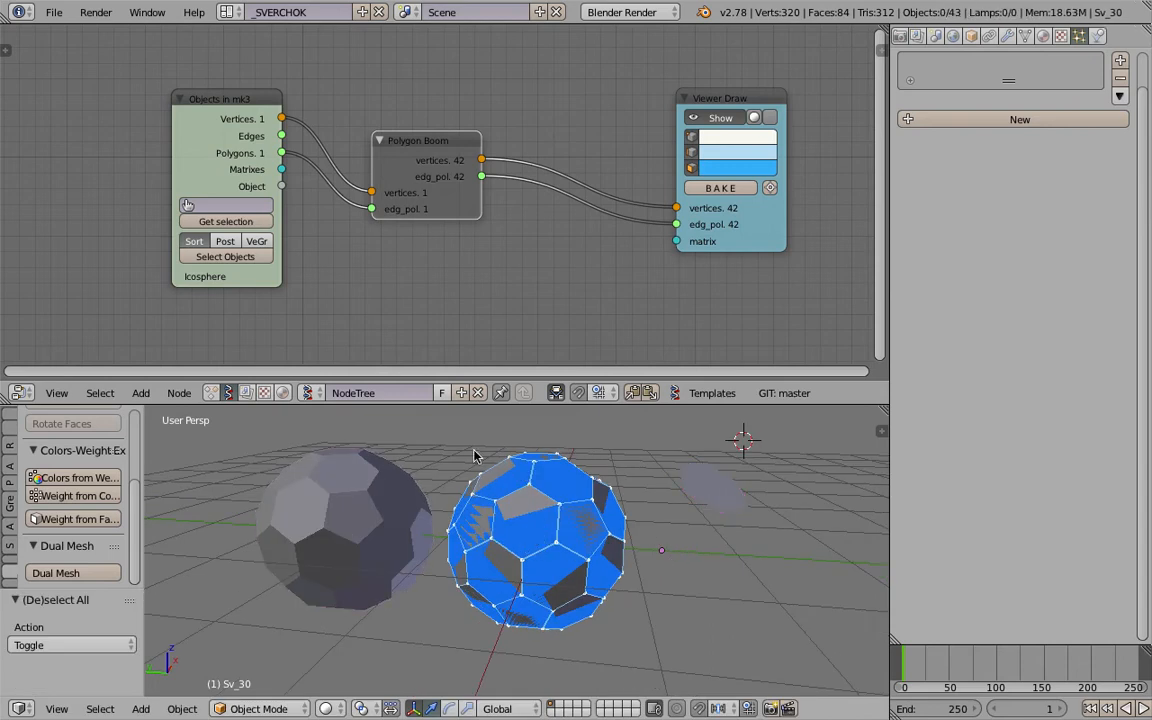
pyautogui.moveTo(542, 537); pyautogui.dragTo(731, 684)
pyautogui.press('g')
pyautogui.click(774, 624)
pyautogui.keyDown('shift'); pyautogui.moveTo(766, 636); pyautogui.dragTo(651, 592, button='middle'); pyautogui.keyUp('shift')
pyautogui.scroll(-2, 651, 592)
pyautogui.press('x')
pyautogui.click(640, 576)
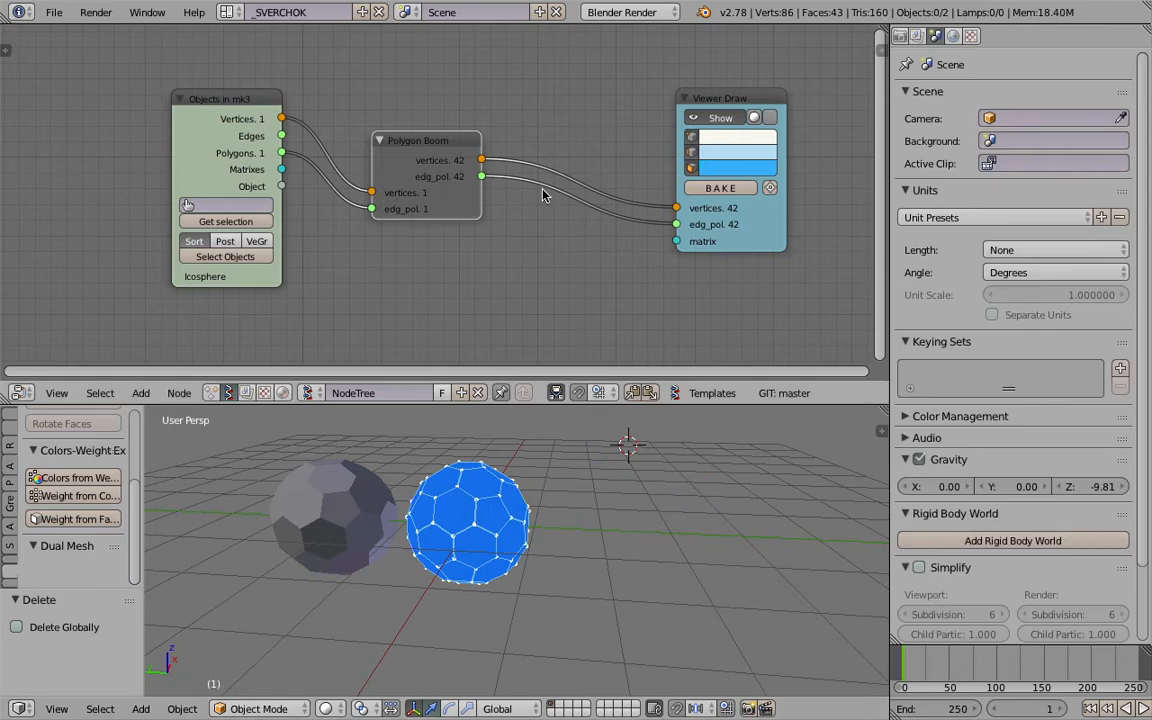
# Insert a Mesh Join node between Polygon Boom and Viewer Draw, and link both its vertex and PolyEdge connections
pyautogui.press('Home')
pyautogui.hotkey('alt', 'space')
pyautogui.write('mesh join')
pyautogui.press('Return')
pyautogui.click(540, 148)
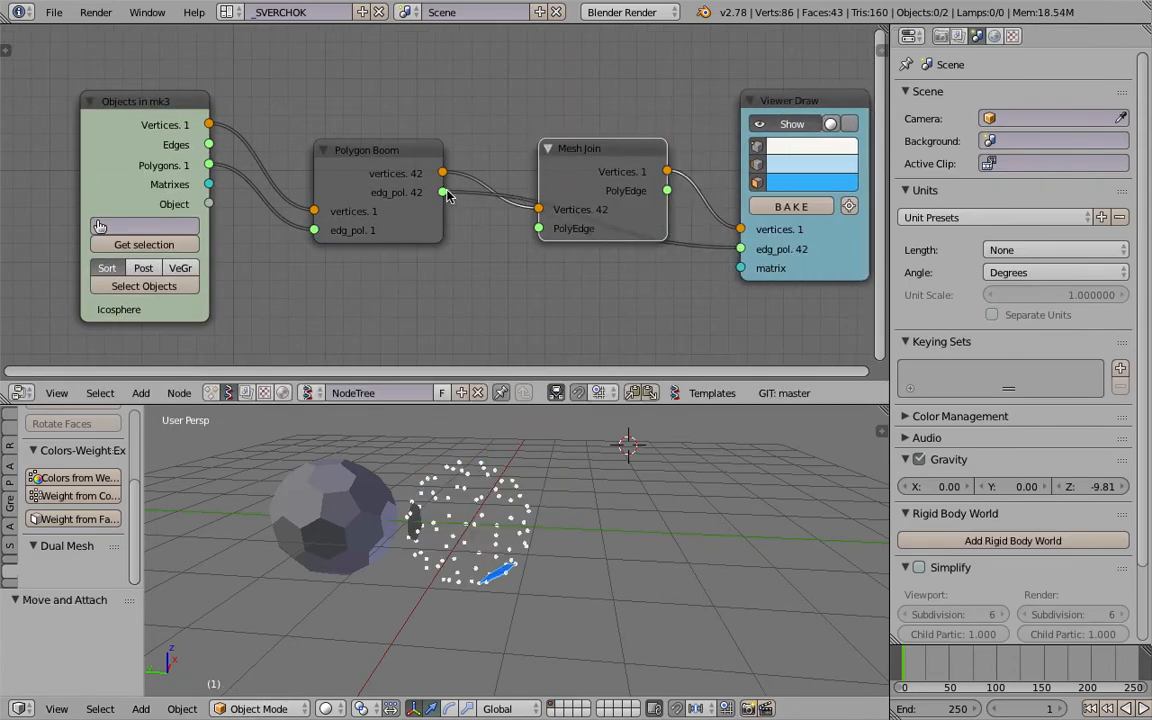
pyautogui.moveTo(450, 196); pyautogui.dragTo(540, 245)
pyautogui.moveTo(590, 215); pyautogui.dragTo(545, 228)
pyautogui.moveTo(667, 190)
pyautogui.mouseDown()
pyautogui.moveTo(700, 235)
pyautogui.moveTo(740, 249)
pyautogui.mouseUp()
# Bake the joined mesh and move the baked sphere -2.44 units along the Y axis
pyautogui.click(778, 207)
pyautogui.press('g')
pyautogui.press('y')
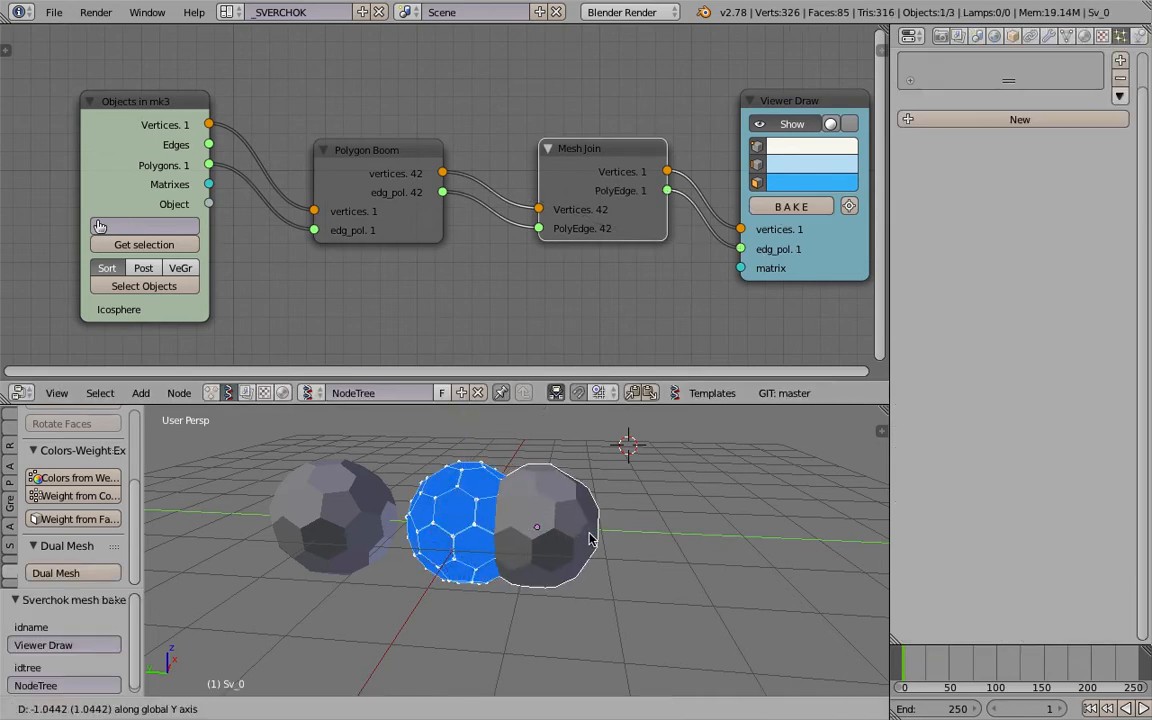
pyautogui.click(690, 492)
# Add a Subdivision Surface modifier to the baked sphere and inspect its rounded faces in solid shading
pyautogui.press('z')
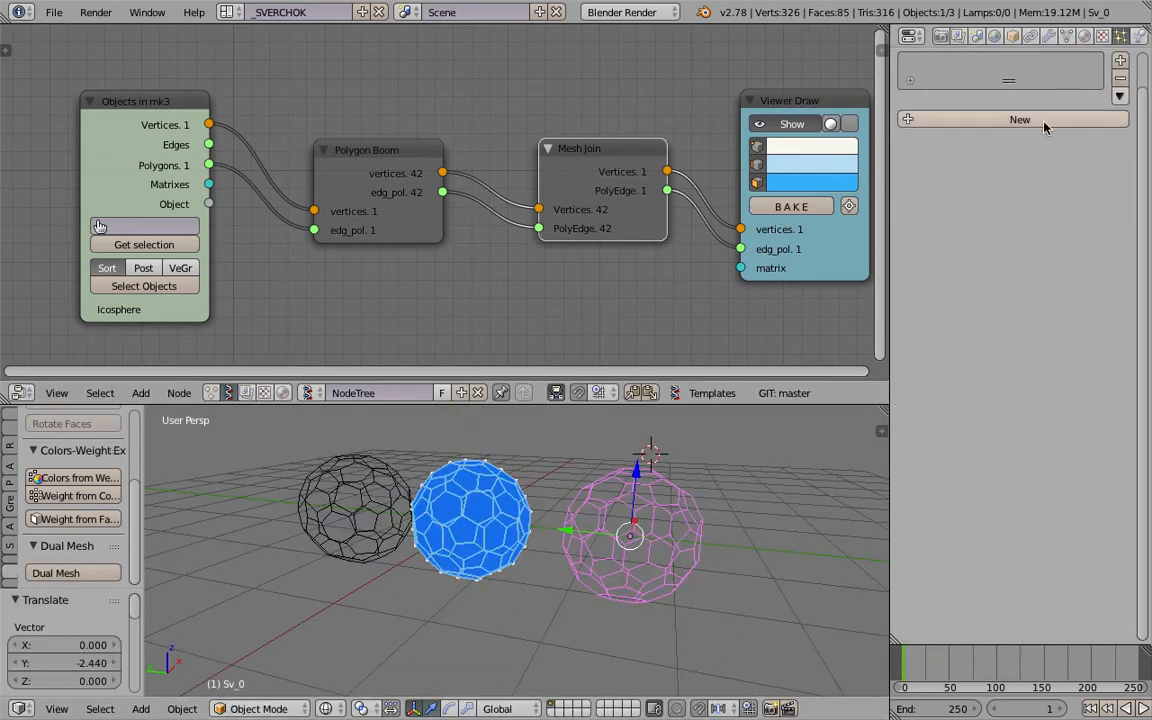
pyautogui.click(1048, 36)
pyautogui.click(1018, 97)
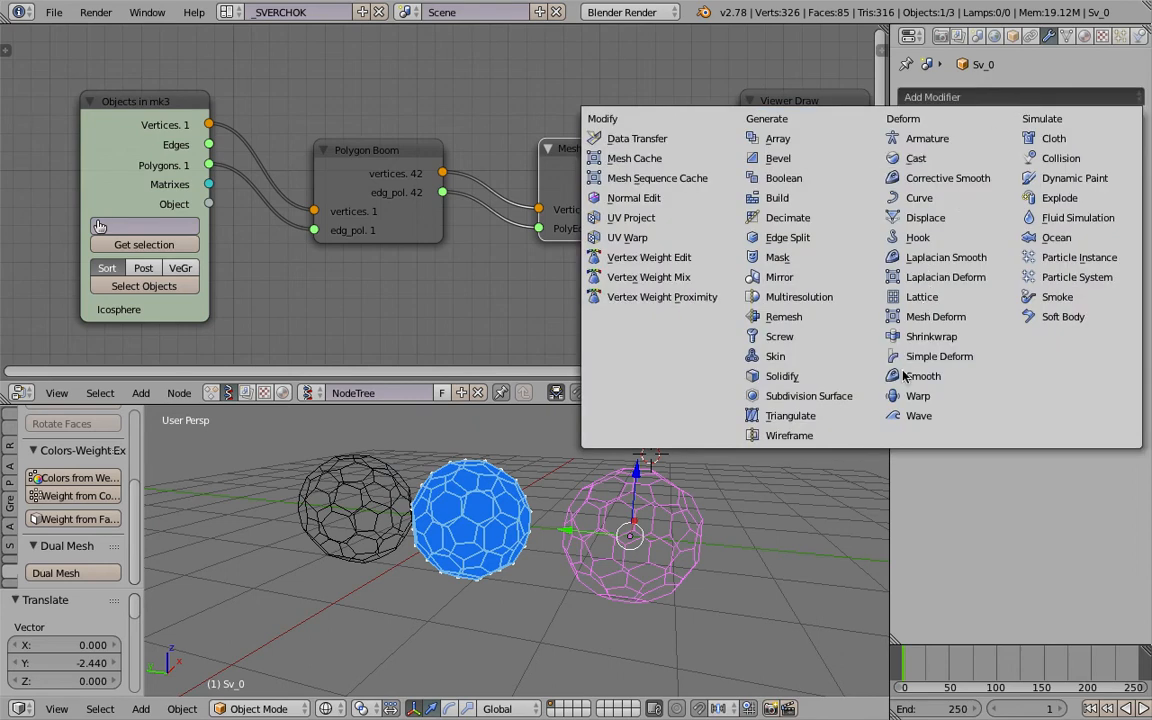
pyautogui.click(845, 396)
pyautogui.press('z')
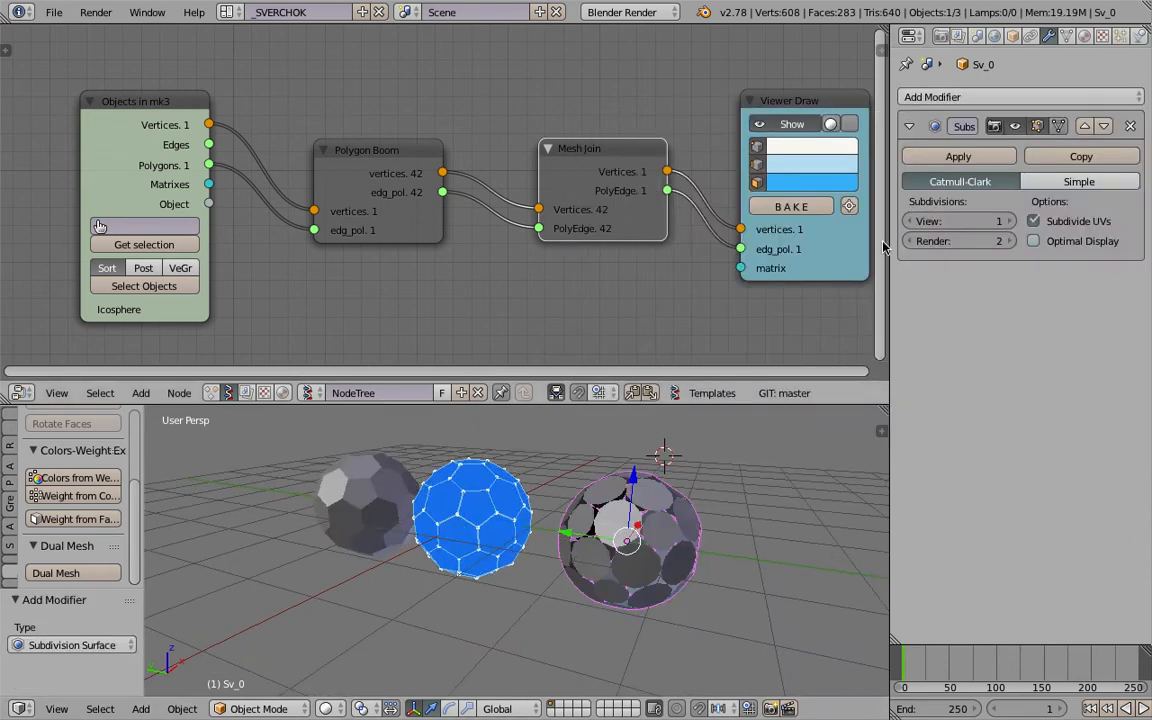
pyautogui.scroll(3, 617, 567)
pyautogui.press('a')
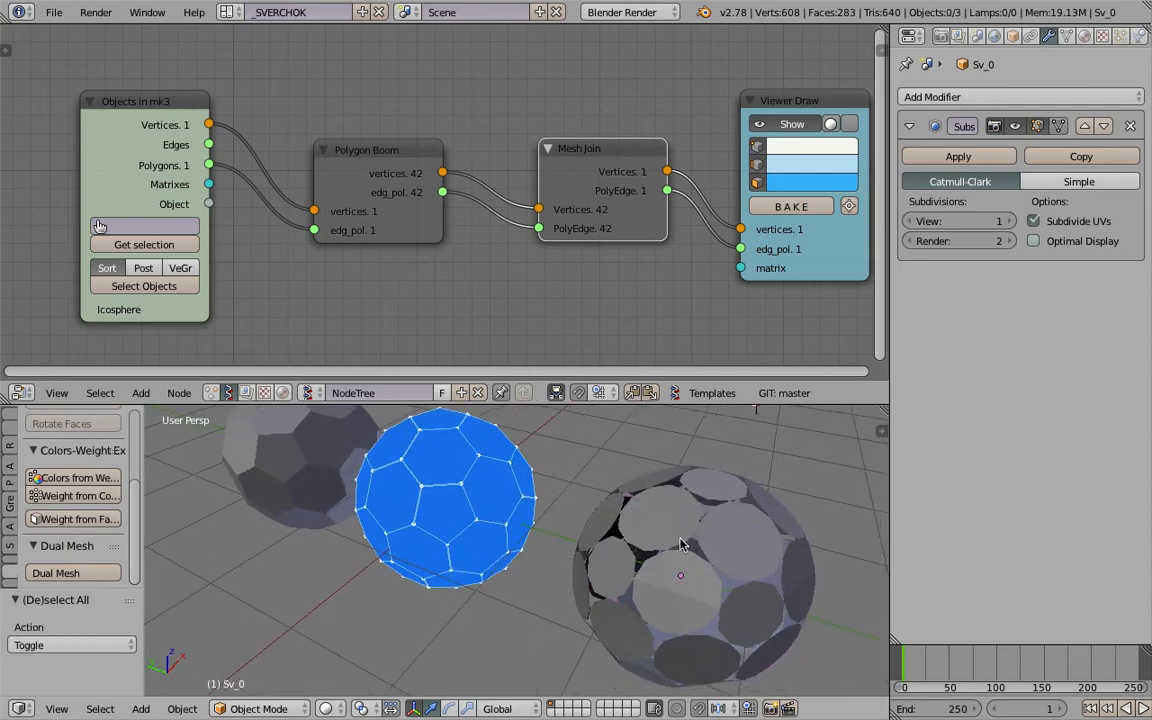
pyautogui.scroll(2, 617, 567)
pyautogui.scroll(5, 617, 567)
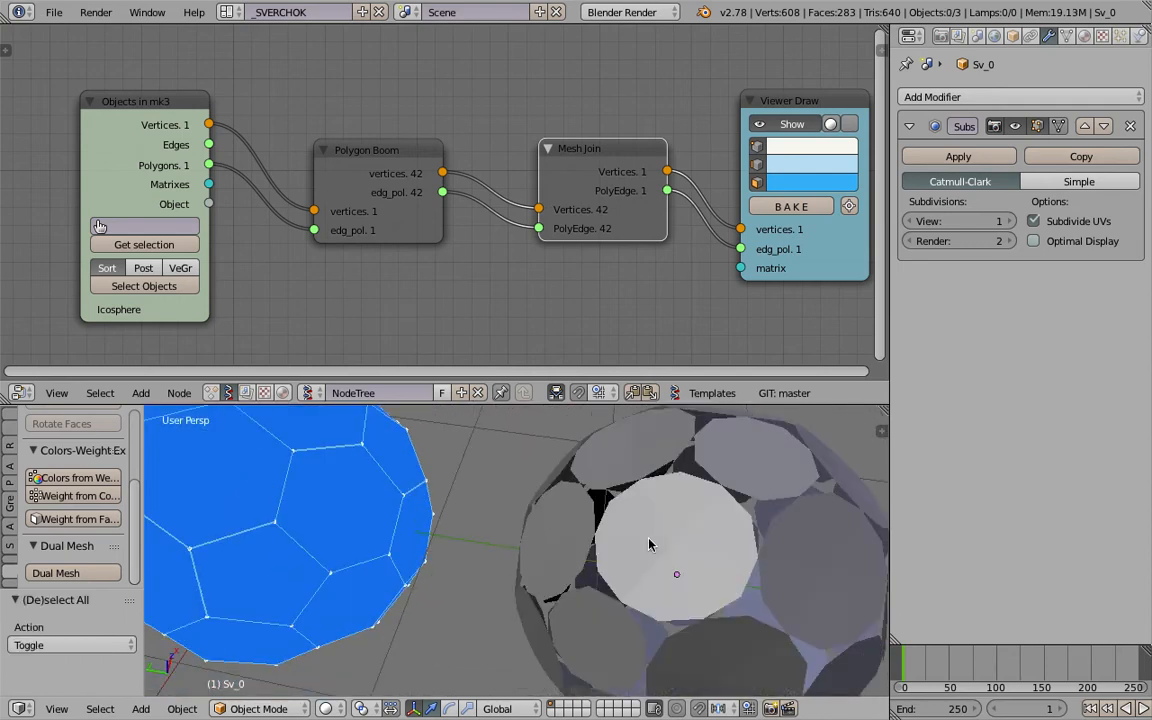
# Apply smooth shading to the baked sphere with the subdivided faces
pyautogui.moveTo(645, 532); pyautogui.dragTo(606, 515, button='middle')
pyautogui.rightClick(606, 515)
pyautogui.press('space')
pyautogui.write('smoo')
pyautogui.press('Return')
# Set the baked sphere's Subdivision Surface view level to 3
pyautogui.press('a')
pyautogui.press('a')
pyautogui.scroll(-3, 606, 538)
pyautogui.moveTo(606, 538); pyautogui.dragTo(640, 500, button='middle')
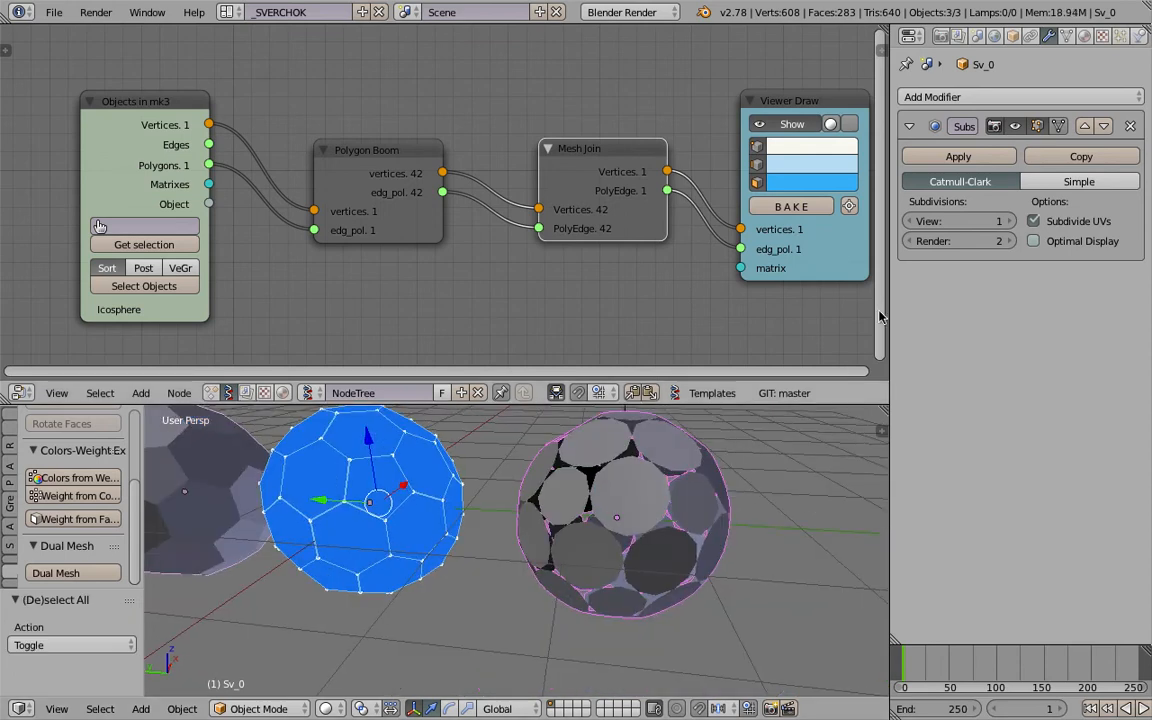
pyautogui.click(1013, 221)
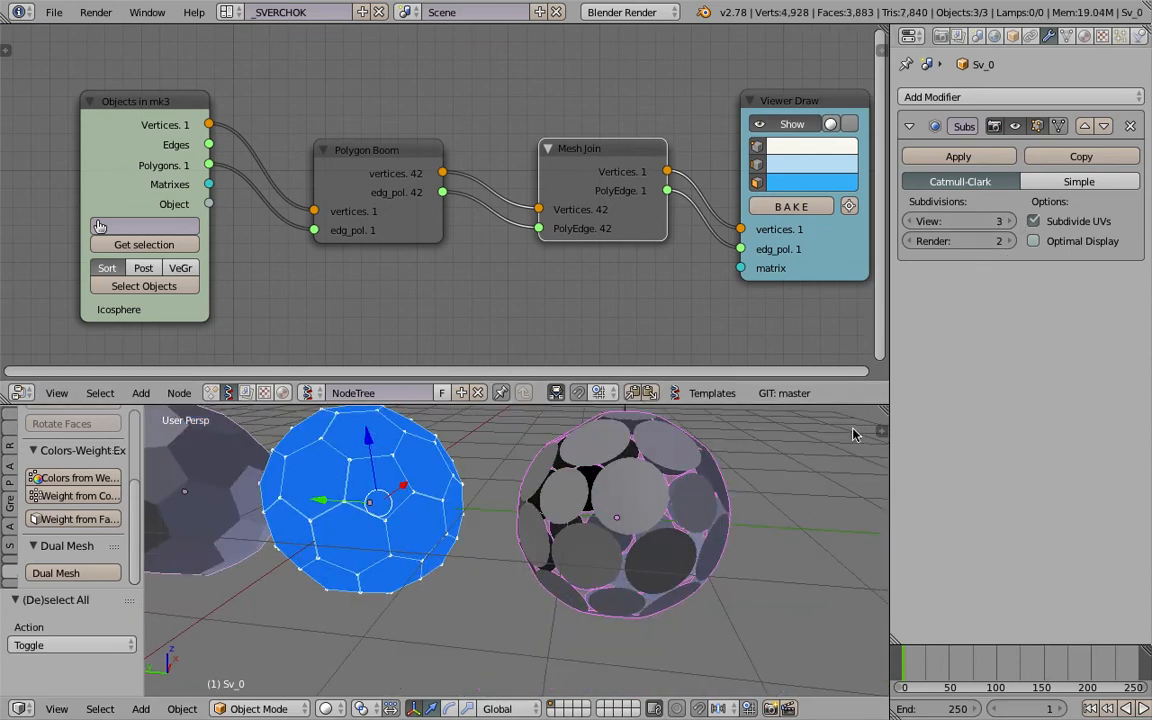
pyautogui.press('a')
pyautogui.moveTo(661, 586); pyautogui.dragTo(564, 537, button='middle')
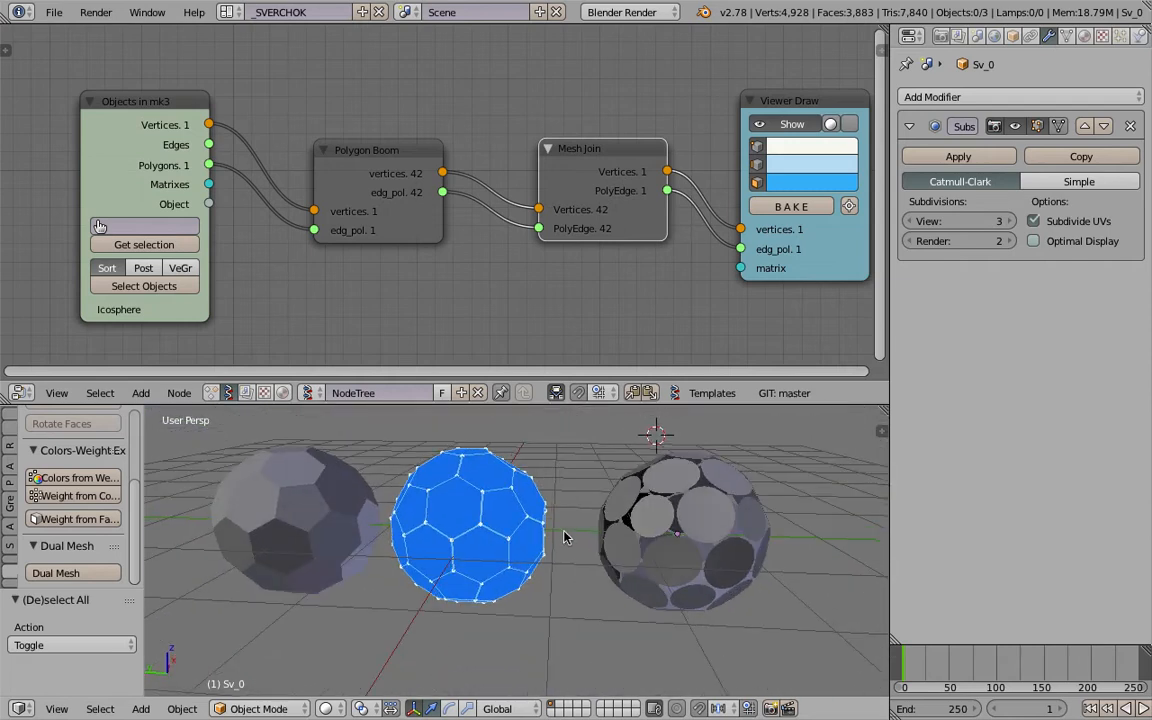
# Compare the baked sphere with the original icosphere and the preview, then delete the baked sphere
pyautogui.rightClick(358, 514)
pyautogui.rightClick(638, 526)
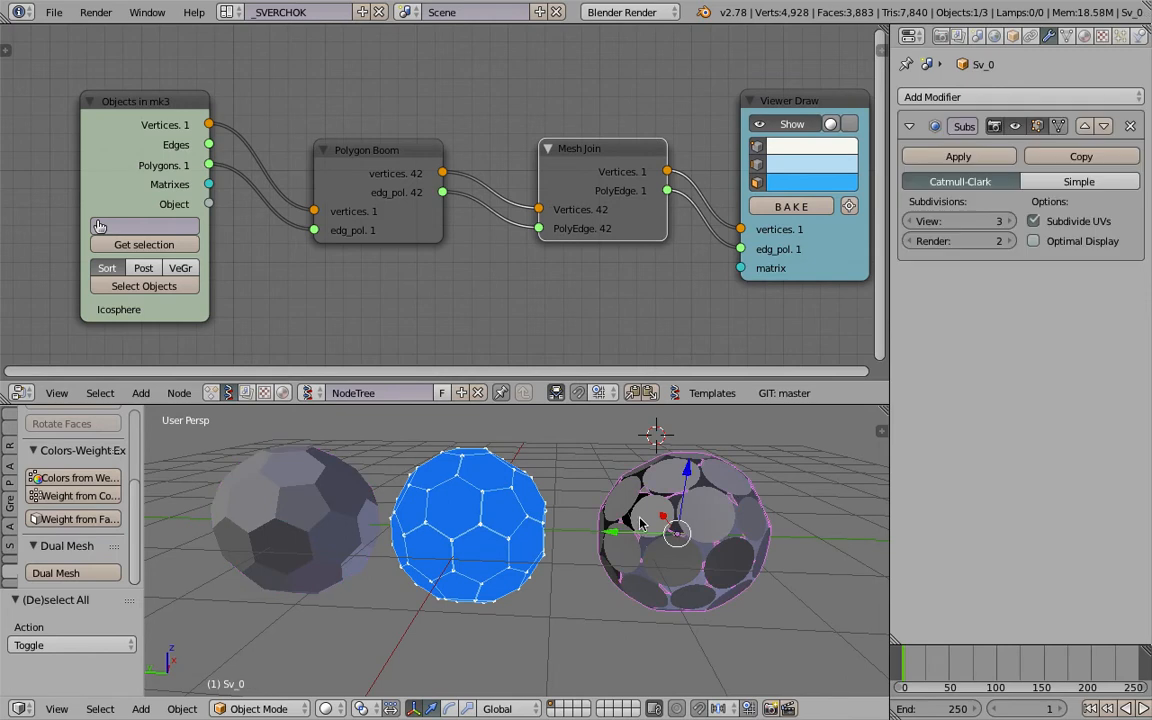
pyautogui.moveTo(588, 503); pyautogui.dragTo(356, 528, button='middle')
pyautogui.moveTo(637, 554); pyautogui.dragTo(638, 529, button='middle')
pyautogui.moveTo(604, 173); pyautogui.dragTo(588, 174)
pyautogui.moveTo(584, 192); pyautogui.dragTo(458, 207, button='middle')
pyautogui.moveTo(757, 553); pyautogui.dragTo(722, 557, button='middle')
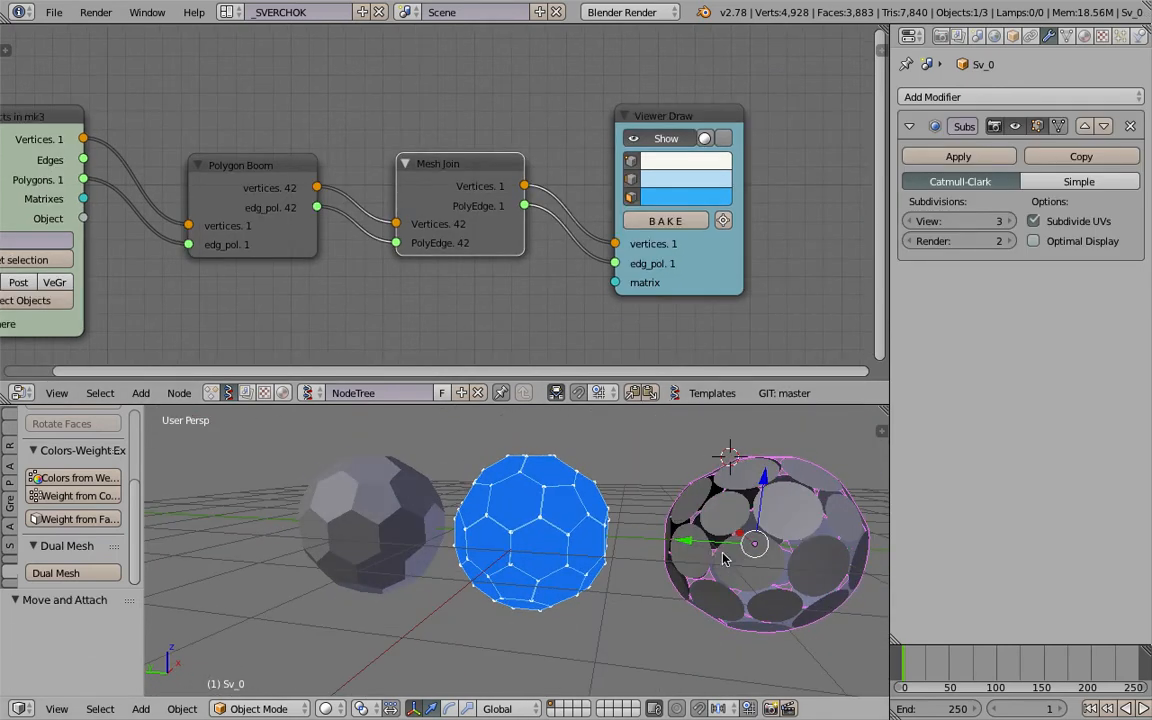
pyautogui.press('x')
pyautogui.click(720, 558)
# Move the Viewer Draw node farther from Mesh Join and widen the node editor area by narrowing the properties area
pyautogui.moveTo(721, 260); pyautogui.dragTo(798, 254)
pyautogui.moveTo(553, 293); pyautogui.dragTo(539, 299, button='middle')
pyautogui.scroll(-2, 539, 299)
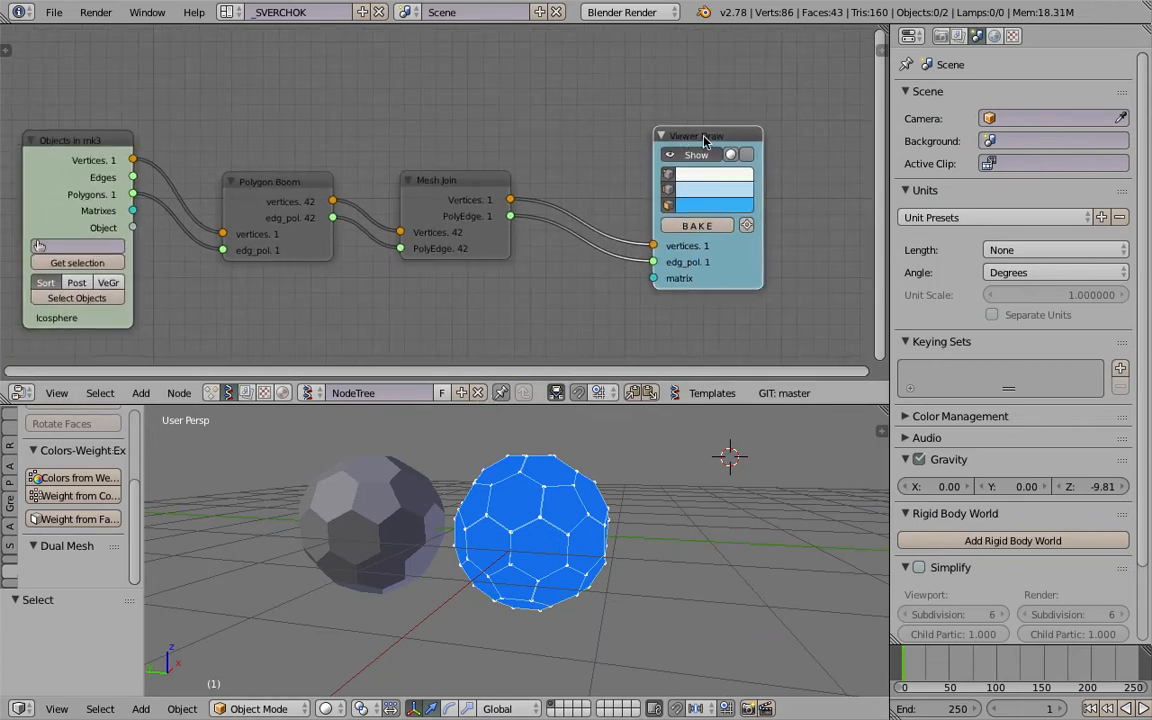
pyautogui.moveTo(704, 141); pyautogui.dragTo(733, 139)
pyautogui.moveTo(890, 98); pyautogui.dragTo(998, 98)
pyautogui.moveTo(780, 132); pyautogui.dragTo(850, 119)
pyautogui.scroll(2, 604, 185)
pyautogui.rightClick(391, 481)
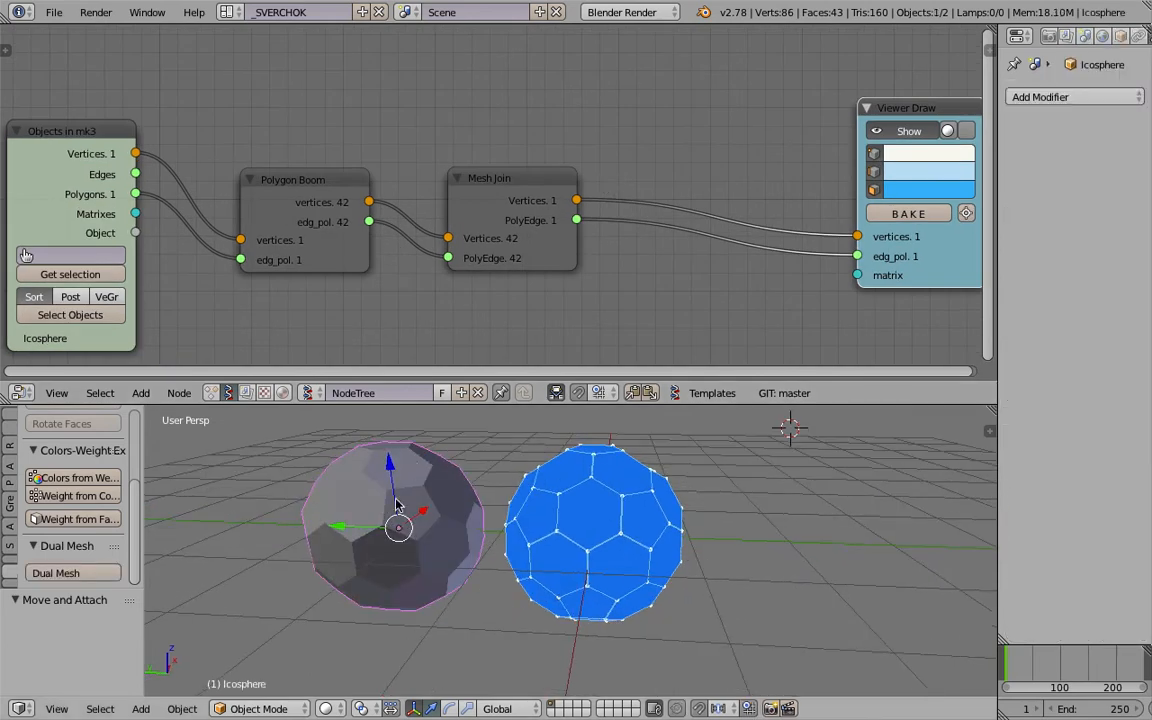
pyautogui.scroll(-2, 755, 255)
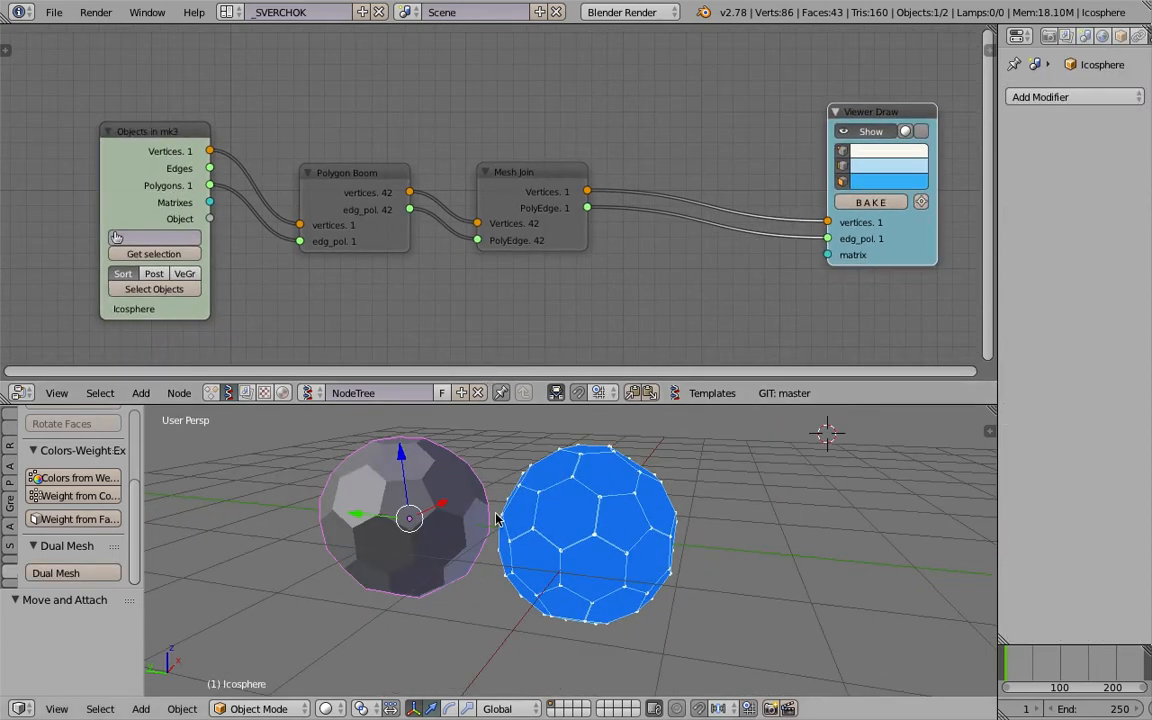
# Insert a Smooth Vertices node after Mesh Join, linking PolyEdge to its Faces input and its Faces output to Viewer Draw's edg_pol
pyautogui.hotkey('shift', 'a')
pyautogui.click(603, 162)
pyautogui.write('smo')
pyautogui.press('Return')
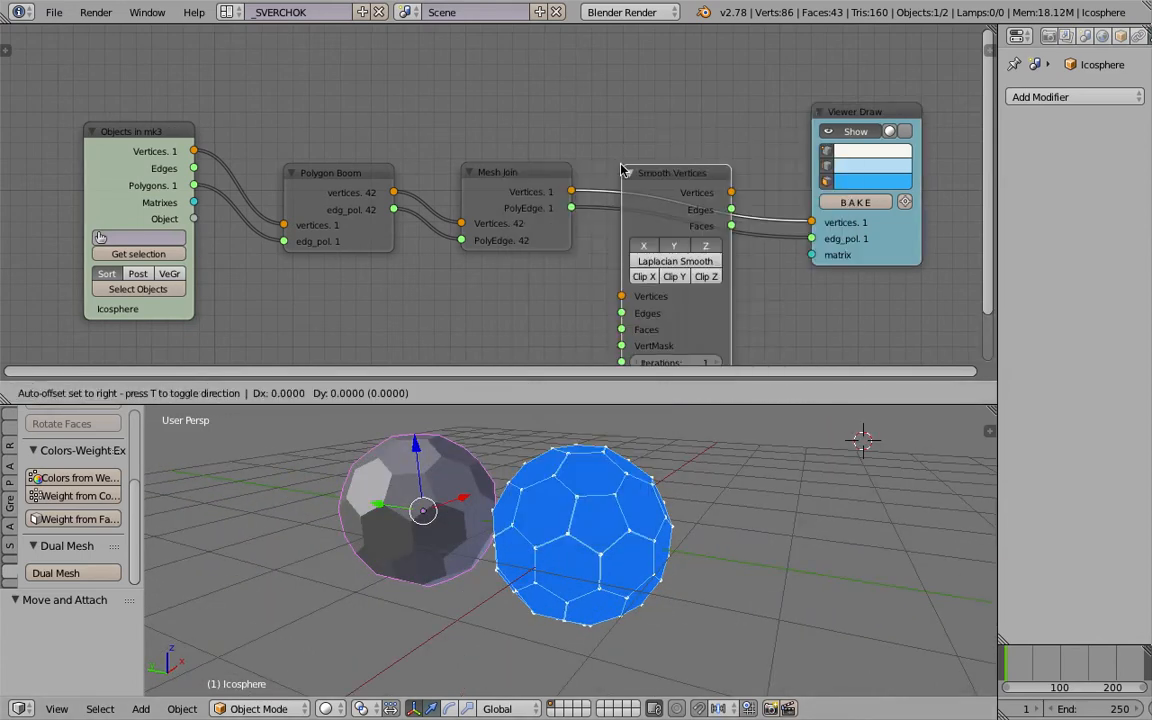
pyautogui.click(601, 202)
pyautogui.moveTo(571, 208); pyautogui.dragTo(639, 248)
pyautogui.moveTo(748, 144); pyautogui.dragTo(765, 176)
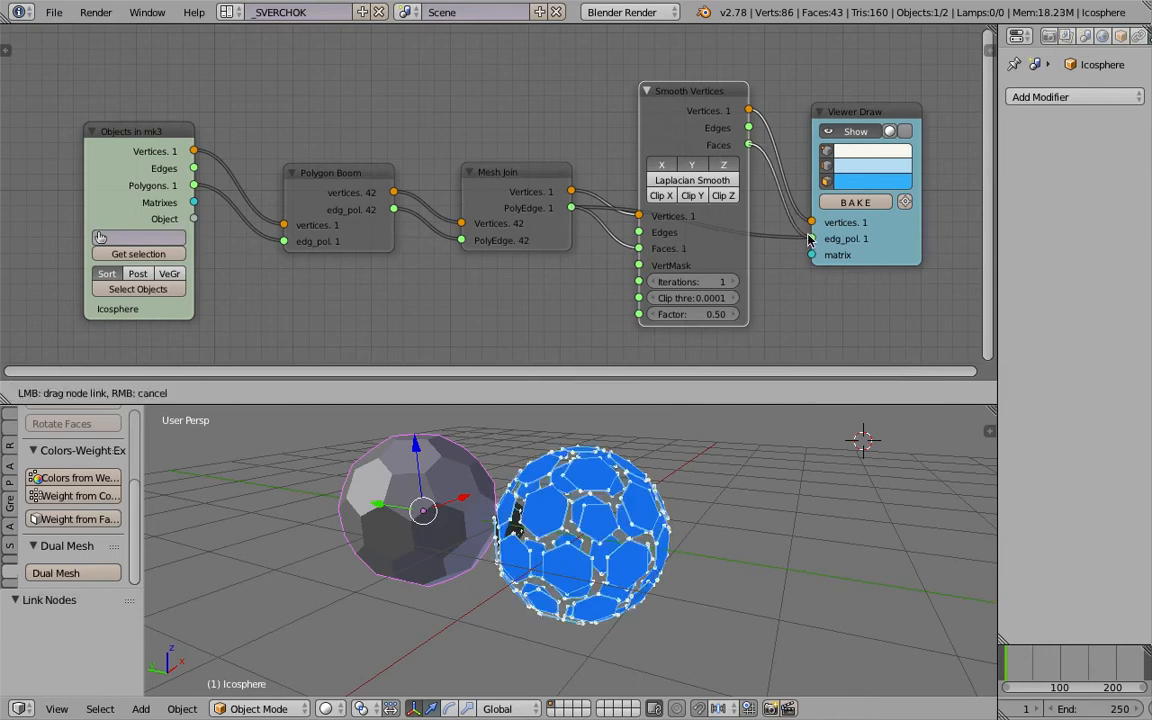
pyautogui.moveTo(810, 238); pyautogui.dragTo(811, 239)
# Try 2 iterations on the Smooth Vertices node
pyautogui.scroll(1, 700, 280)
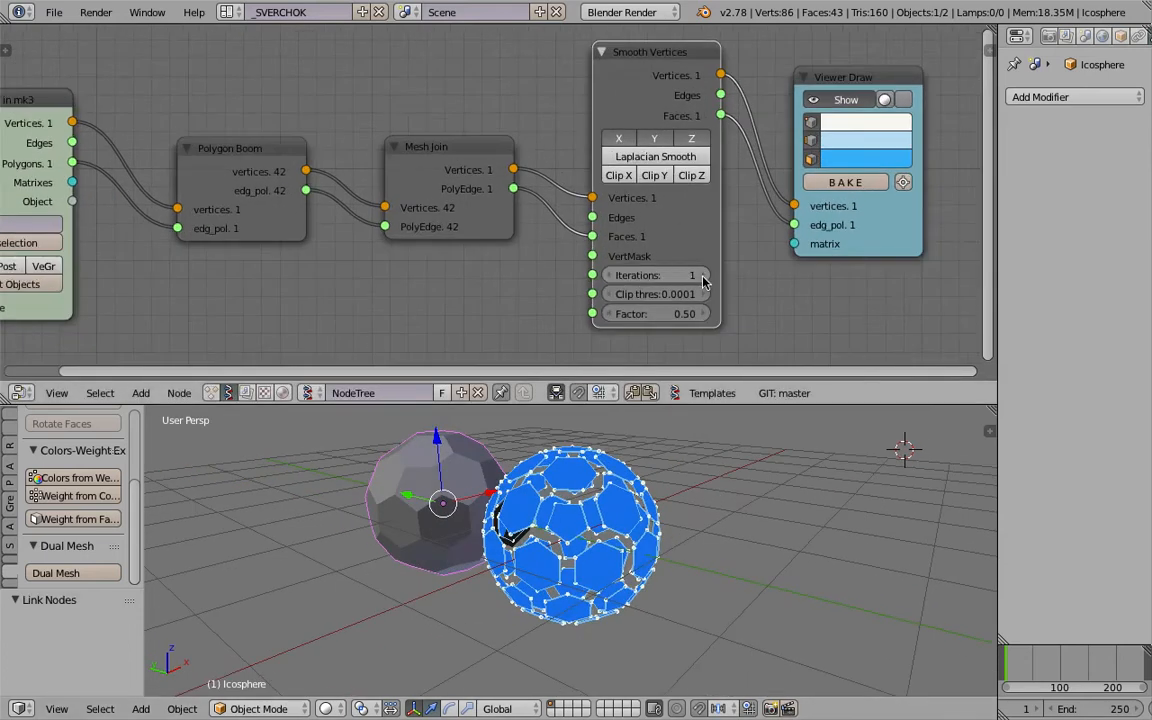
pyautogui.keyDown('ctrl'); pyautogui.scroll(2, 656, 273); pyautogui.keyUp('ctrl')
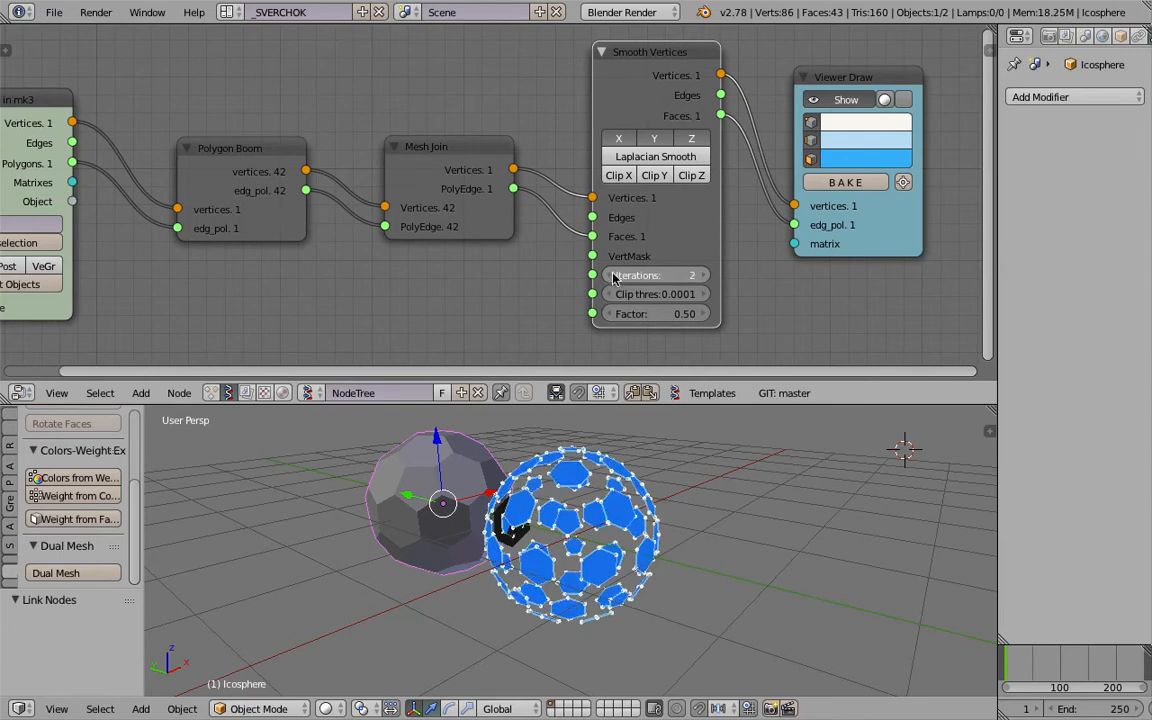
pyautogui.keyDown('ctrl'); pyautogui.scroll(-2, 614, 277); pyautogui.keyUp('ctrl')
# Delete the Smooth Vertices node from the node tree
pyautogui.click(645, 80)
pyautogui.moveTo(721, 498); pyautogui.dragTo(665, 500, button='middle')
pyautogui.press('x')
pyautogui.keyDown('ctrl'); pyautogui.scroll(2, 620, 173); pyautogui.keyUp('ctrl')
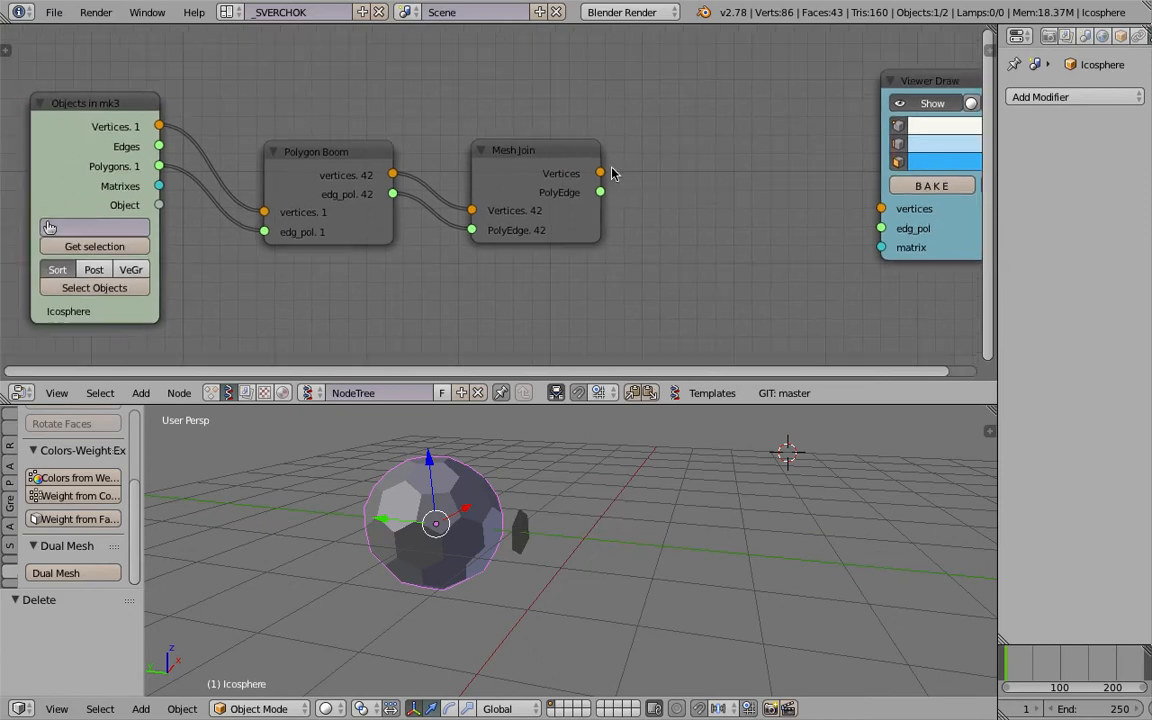
# Delete the original icosphere and the leftover baked polygon from the scene
pyautogui.press('x')
pyautogui.click(527, 531)
pyautogui.keyDown('shift'); pyautogui.moveTo(527, 533); pyautogui.dragTo(606, 521, button='middle'); pyautogui.keyUp('shift')
pyautogui.rightClick(522, 525)
pyautogui.press('x')
pyautogui.click(521, 526)
pyautogui.scroll(-2, 370, 320)
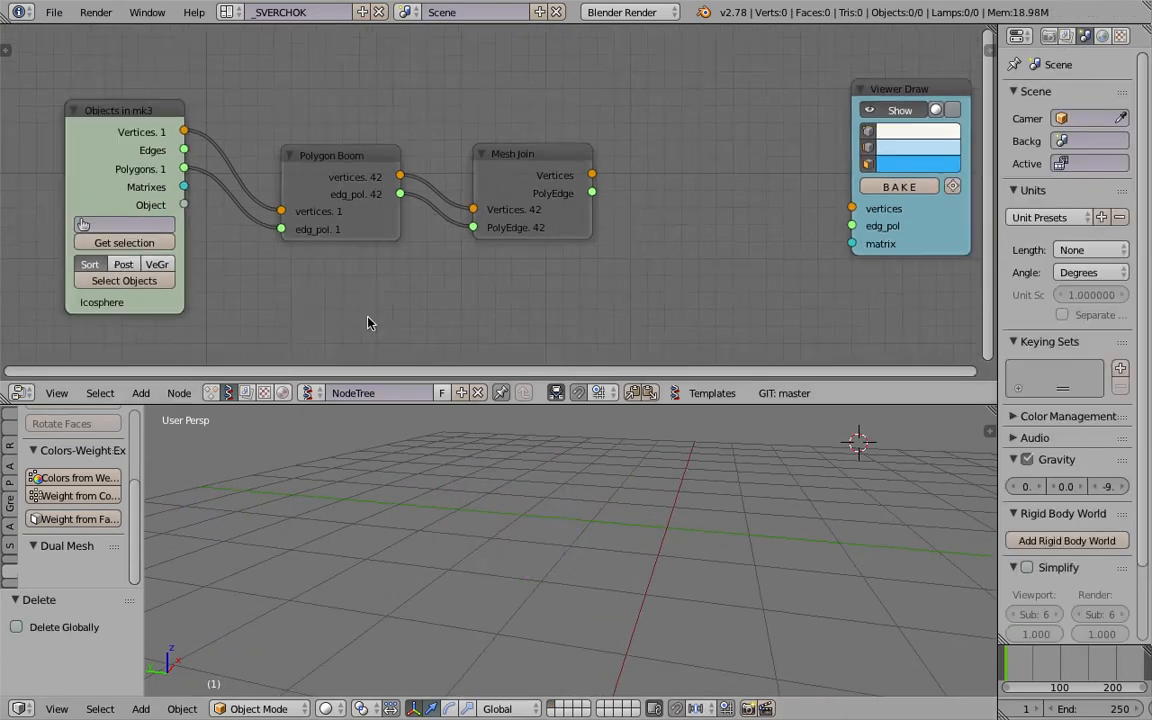
# Replace the Objects in mk3 node with a Sverchok IcoSphere generator node
pyautogui.moveTo(172, 181); pyautogui.dragTo(340, 176, button='middle')
pyautogui.press('x')
pyautogui.press('space')
pyautogui.write('ico')
pyautogui.press('Return')
pyautogui.click(165, 140)
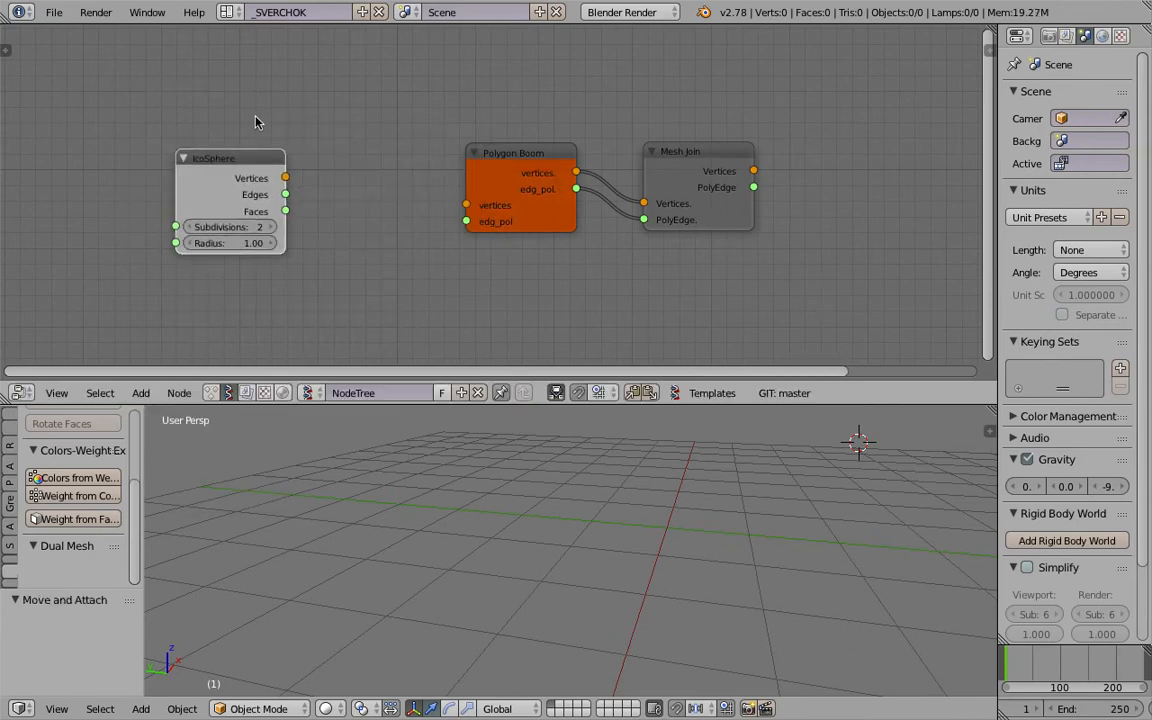
# Save the Blender file on the Desktop as sv_circle_packing3D_001
pyautogui.hotkey('ctrl', 's')
pyautogui.click(265, 80)
pyautogui.write('sv_circle_packing')
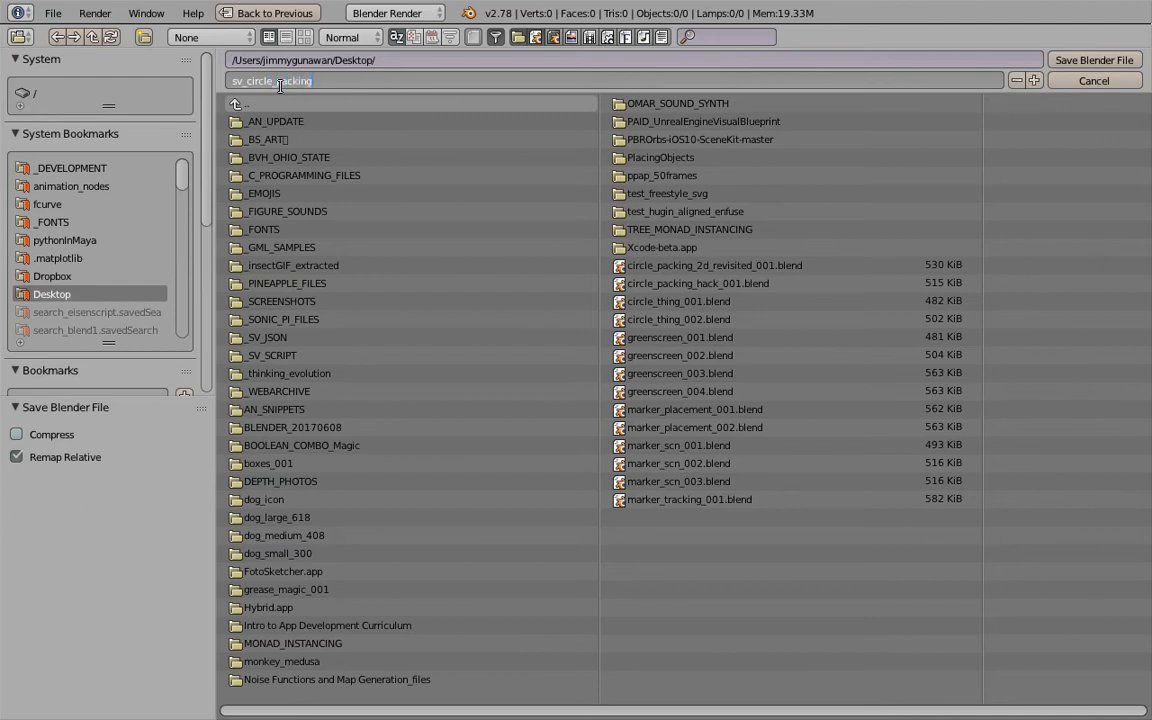
pyautogui.write('3D_001')
pyautogui.press('Return')
pyautogui.click(1113, 58)
# Move the IcoSphere node farther away from Polygon Boom to make room between them
pyautogui.moveTo(253, 184); pyautogui.dragTo(187, 182)
pyautogui.moveTo(187, 182); pyautogui.dragTo(251, 164, button='middle')
pyautogui.moveTo(236, 146); pyautogui.dragTo(161, 158)
pyautogui.scroll(-1, 272, 180)
pyautogui.scroll(2, 330, 172)
pyautogui.moveTo(331, 172); pyautogui.dragTo(351, 188, button='middle')
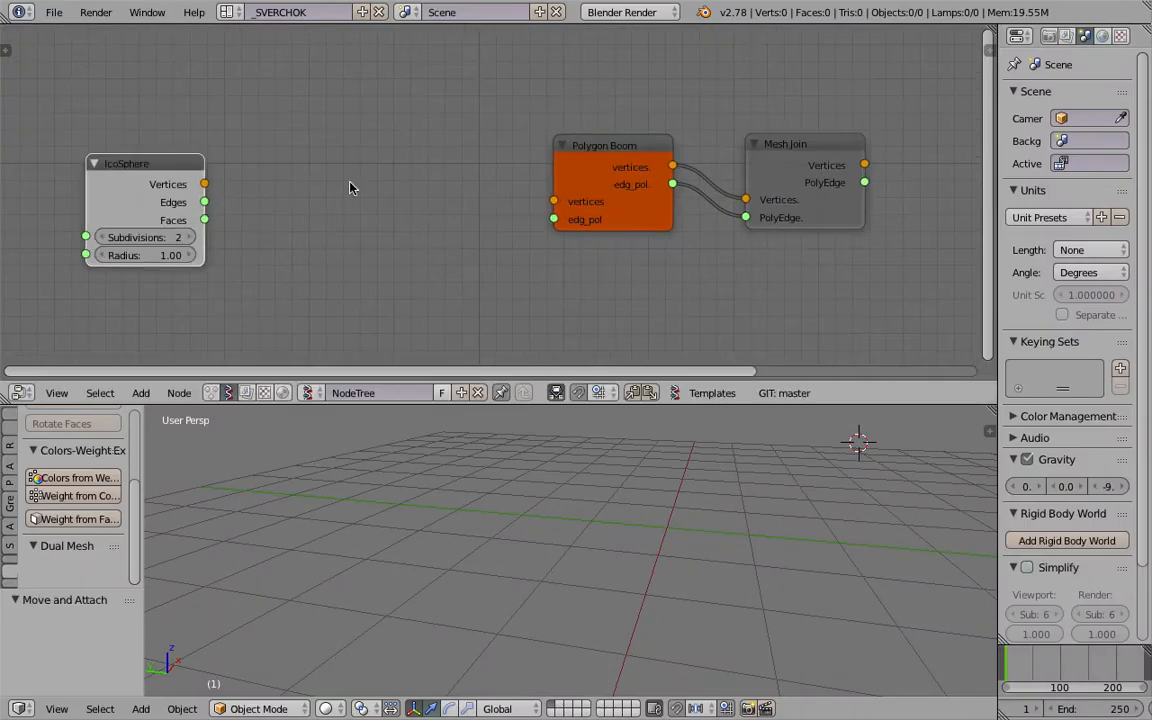
# Add a Bevel node between the IcoSphere and Polygon Boom nodes
pyautogui.hotkey('shift', 'a')
pyautogui.click(352, 185)
pyautogui.write('edge')
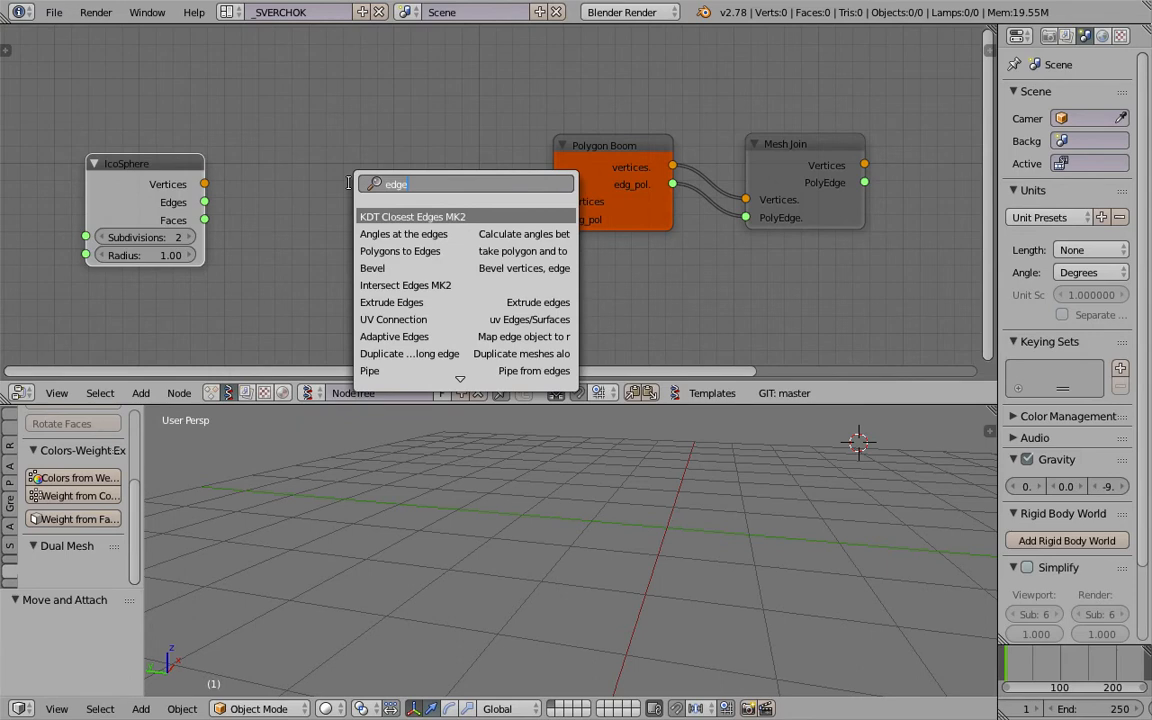
pyautogui.press('Down')
pyautogui.press('Down')
pyautogui.press('Down')
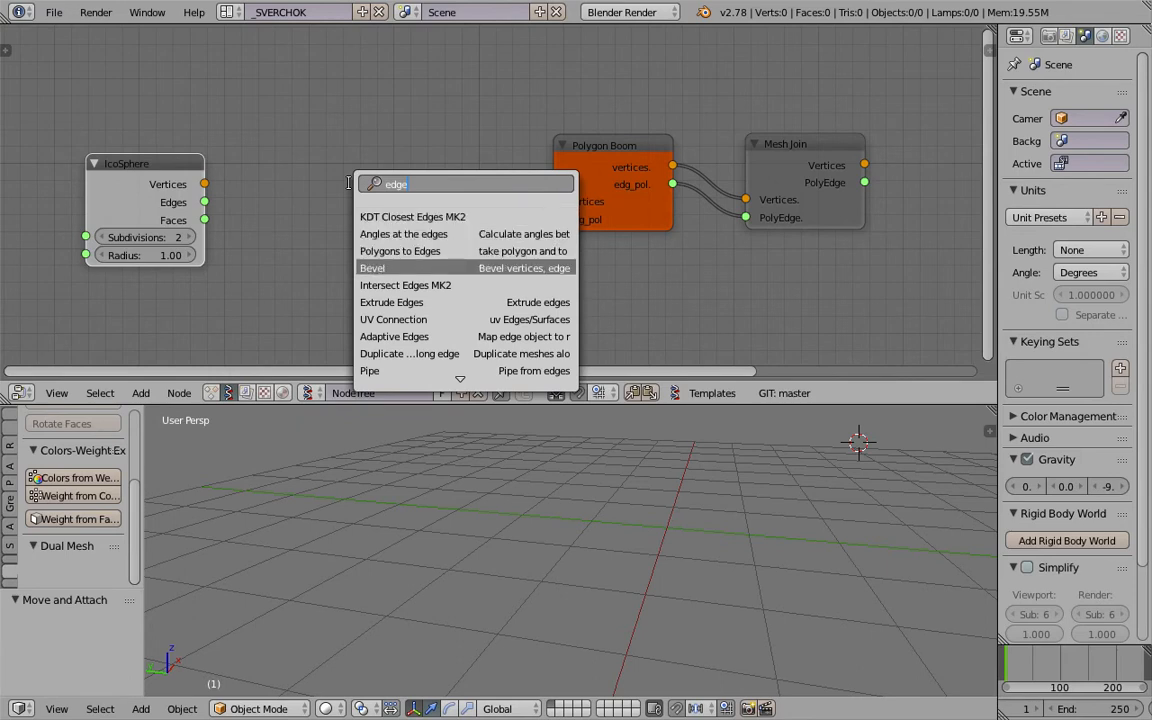
pyautogui.press('Return')
pyautogui.click(301, 102)
# Connect the IcoSphere's Vertices and Faces outputs to Bevel's Vertices and Polygons inputs, and reposition Bevel beside it
pyautogui.scroll(-1, 325, 115)
pyautogui.moveTo(317, 157); pyautogui.dragTo(320, 141, button='middle')
pyautogui.moveTo(231, 169); pyautogui.dragTo(232, 203)
pyautogui.scroll(1, 342, 230)
pyautogui.click(342, 215)
pyautogui.moveTo(341, 168); pyautogui.dragTo(303, 148)
pyautogui.scroll(1, 306, 145)
pyautogui.scroll(-2, 411, 168)
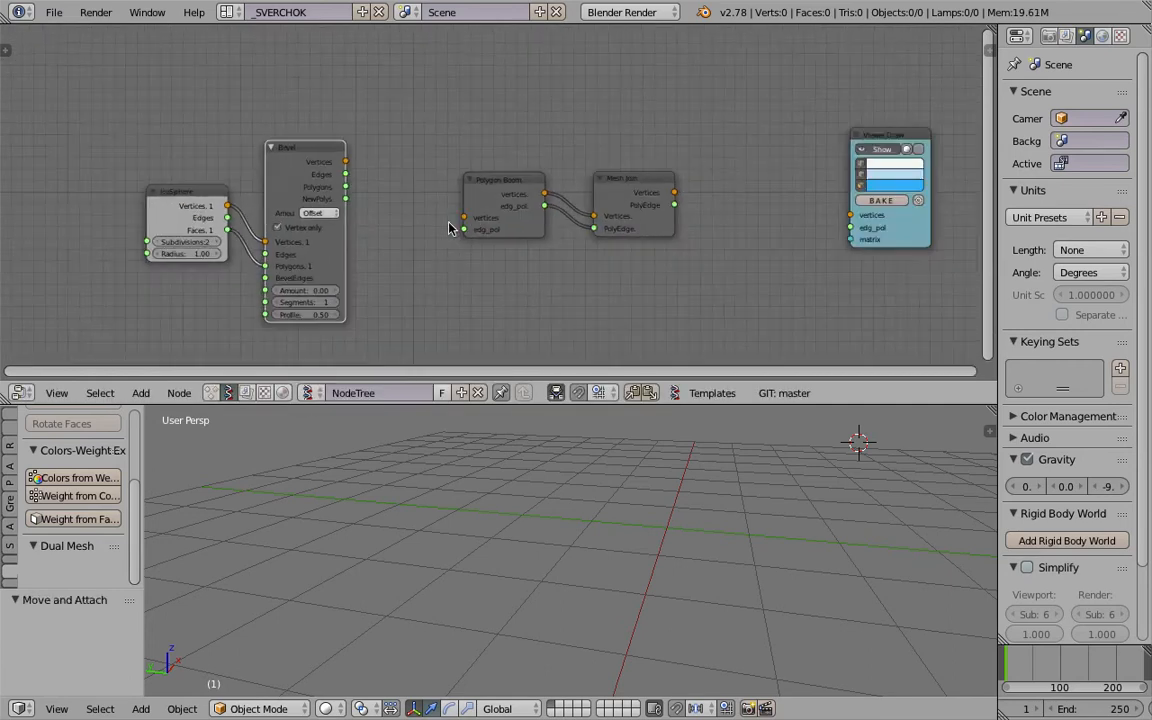
# Place a copy of Viewer Draw beside Bevel and feed it Bevel's Vertices and Polygons outputs
pyautogui.moveTo(489, 188); pyautogui.dragTo(524, 169)
pyautogui.moveTo(618, 176); pyautogui.dragTo(655, 172)
pyautogui.moveTo(855, 140)
pyautogui.mouseDown()
pyautogui.moveTo(527, 143)
pyautogui.moveTo(385, 119)
pyautogui.mouseUp()
pyautogui.scroll(2, 385, 119)
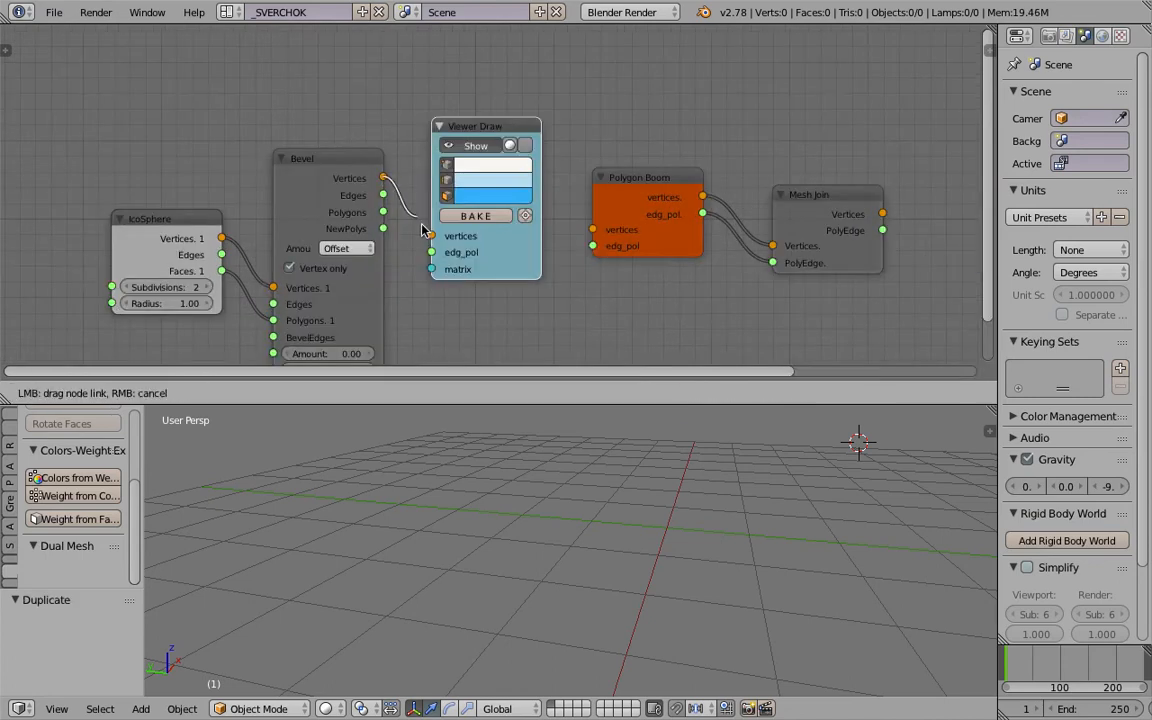
pyautogui.moveTo(438, 246); pyautogui.dragTo(431, 236)
pyautogui.moveTo(383, 212); pyautogui.dragTo(432, 253)
# Set the Bevel node's Amount to 0.18 and check the beveled icosphere preview
pyautogui.moveTo(642, 488); pyautogui.dragTo(571, 507, button='middle')
pyautogui.moveTo(434, 254); pyautogui.dragTo(487, 208, button='middle')
pyautogui.scroll(1, 487, 208)
pyautogui.moveTo(381, 300); pyautogui.dragTo(398, 300, button='middle')
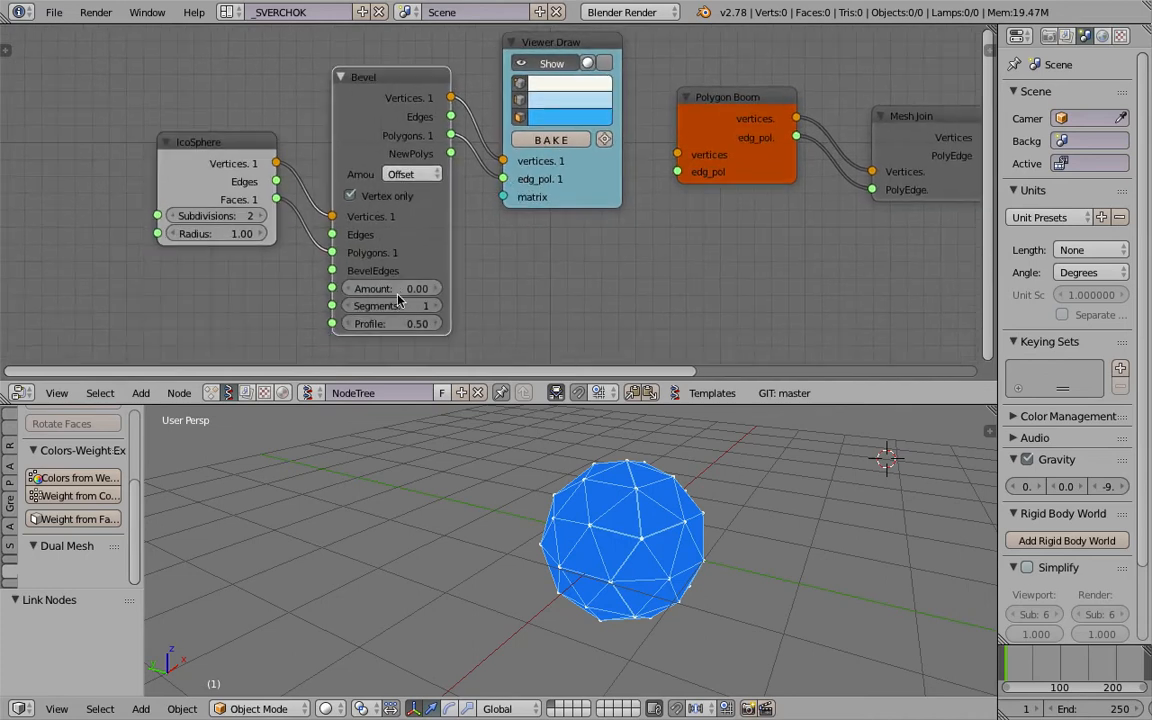
pyautogui.moveTo(398, 289); pyautogui.dragTo(419, 289)
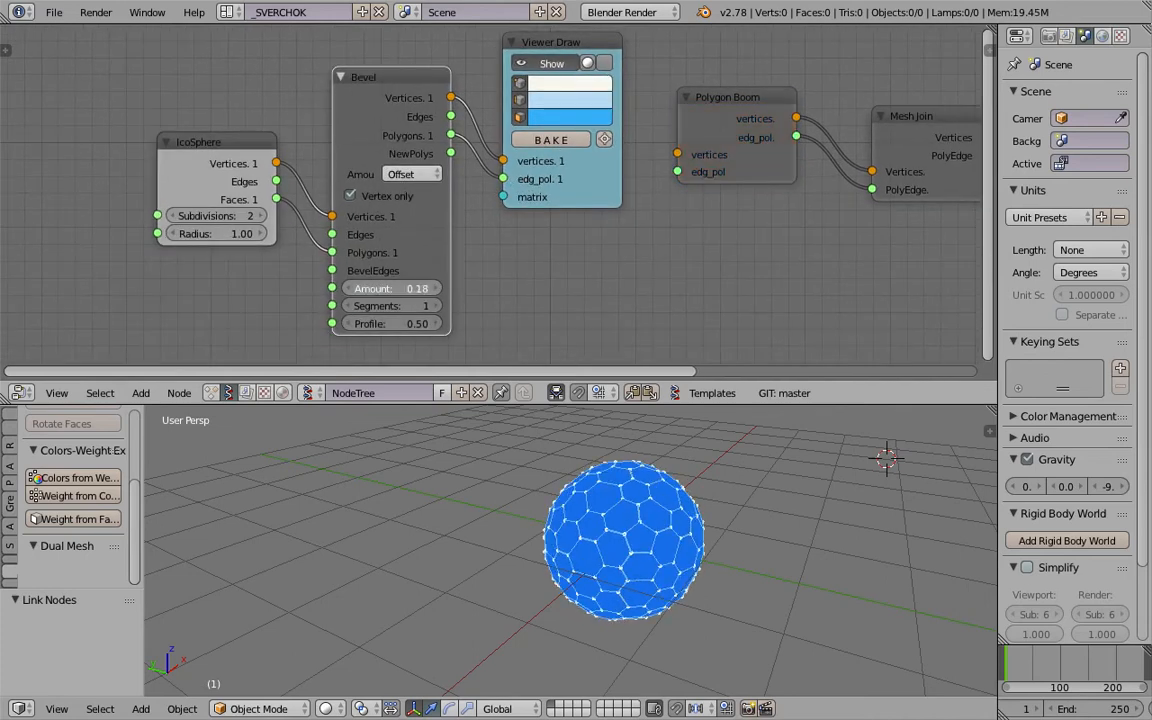
pyautogui.moveTo(520, 540); pyautogui.dragTo(618, 488, button='middle')
pyautogui.scroll(2, 653, 486)
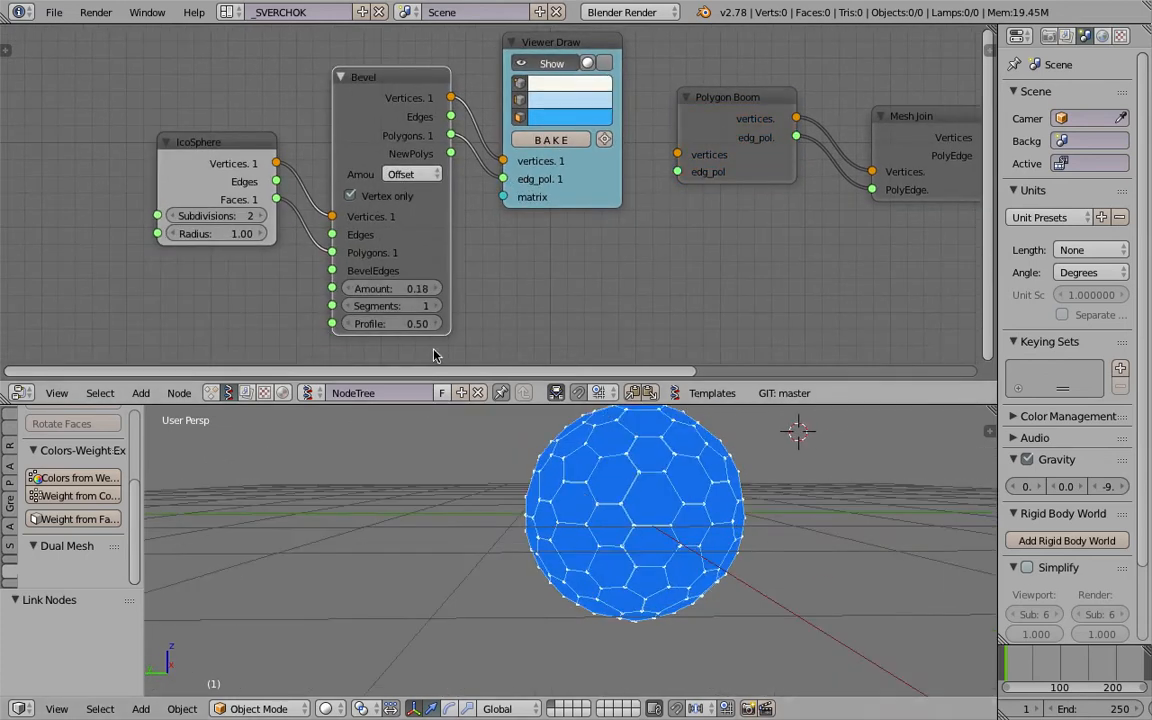
pyautogui.moveTo(397, 289)
pyautogui.mouseDown()
pyautogui.moveTo(420, 289)
pyautogui.moveTo(397, 289)
pyautogui.mouseUp()
# Save the Blender file over its existing version
pyautogui.moveTo(565, 472); pyautogui.dragTo(545, 563, button='middle')
pyautogui.hotkey('ctrl', 's')
pyautogui.click(546, 562)
pyautogui.scroll(-3, 553, 227)
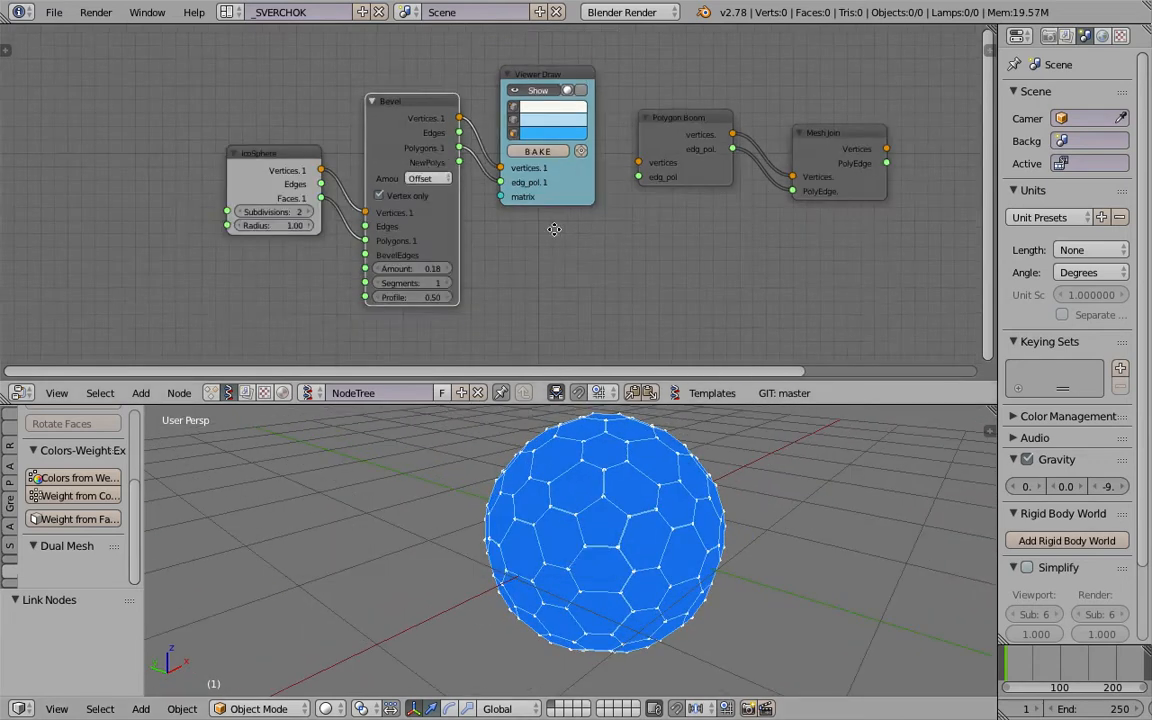
pyautogui.moveTo(553, 227); pyautogui.dragTo(498, 239, button='middle')
pyautogui.hotkey('ctrl', 's')
pyautogui.click(676, 505)
# Delete the Viewer Draw copy and connect Bevel's Vertices and Polygons outputs to Polygon Boom's vertices and edg_pol inputs
pyautogui.click(470, 90)
pyautogui.press('x')
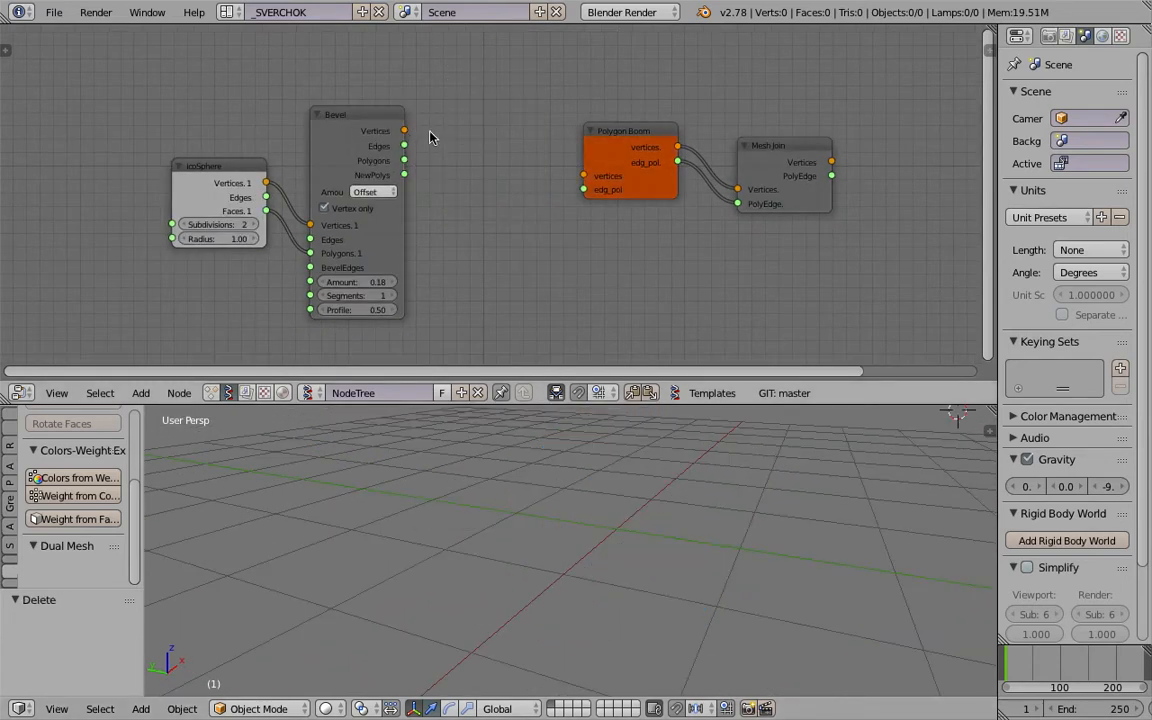
pyautogui.moveTo(404, 131); pyautogui.dragTo(583, 176)
pyautogui.moveTo(404, 160); pyautogui.dragTo(583, 189)
pyautogui.moveTo(355, 121); pyautogui.dragTo(435, 120)
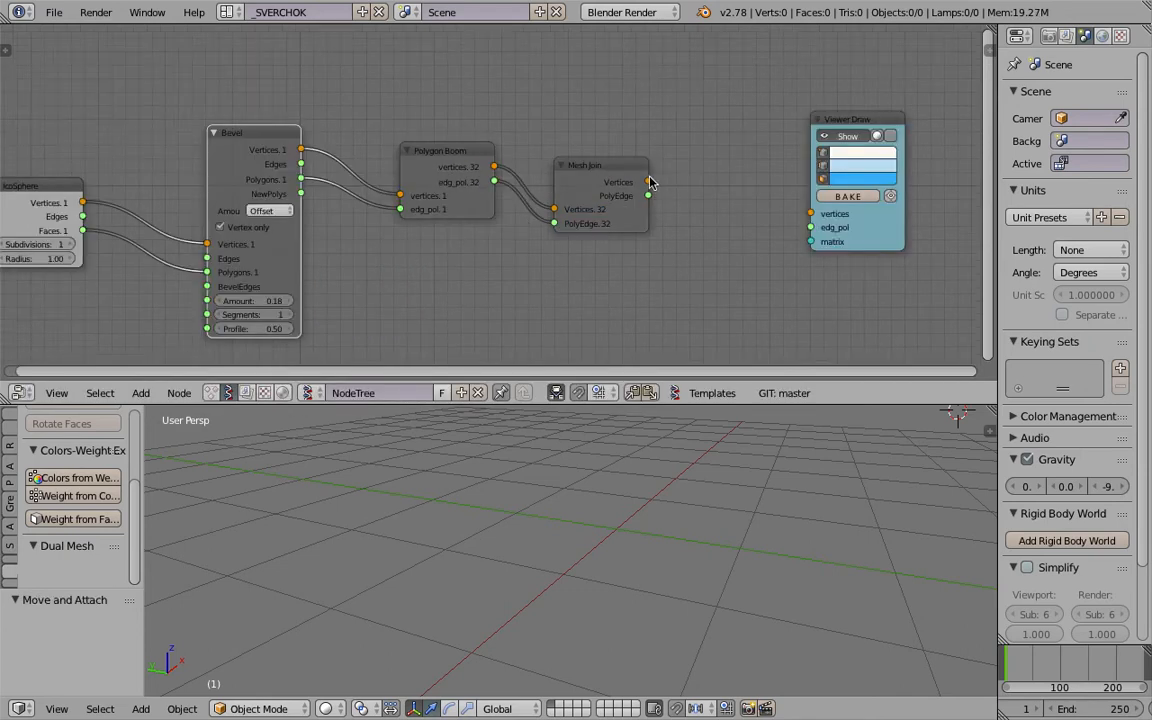
# Connect Mesh Join's Vertices and PolyEdge outputs to the Viewer Draw node's vertices and edg_pol inputs
pyautogui.moveTo(649, 182)
pyautogui.mouseDown()
pyautogui.moveTo(810, 213)
pyautogui.moveTo(725, 209)
pyautogui.moveTo(810, 227)
pyautogui.mouseUp()
pyautogui.moveTo(716, 537); pyautogui.dragTo(768, 544, button='middle')
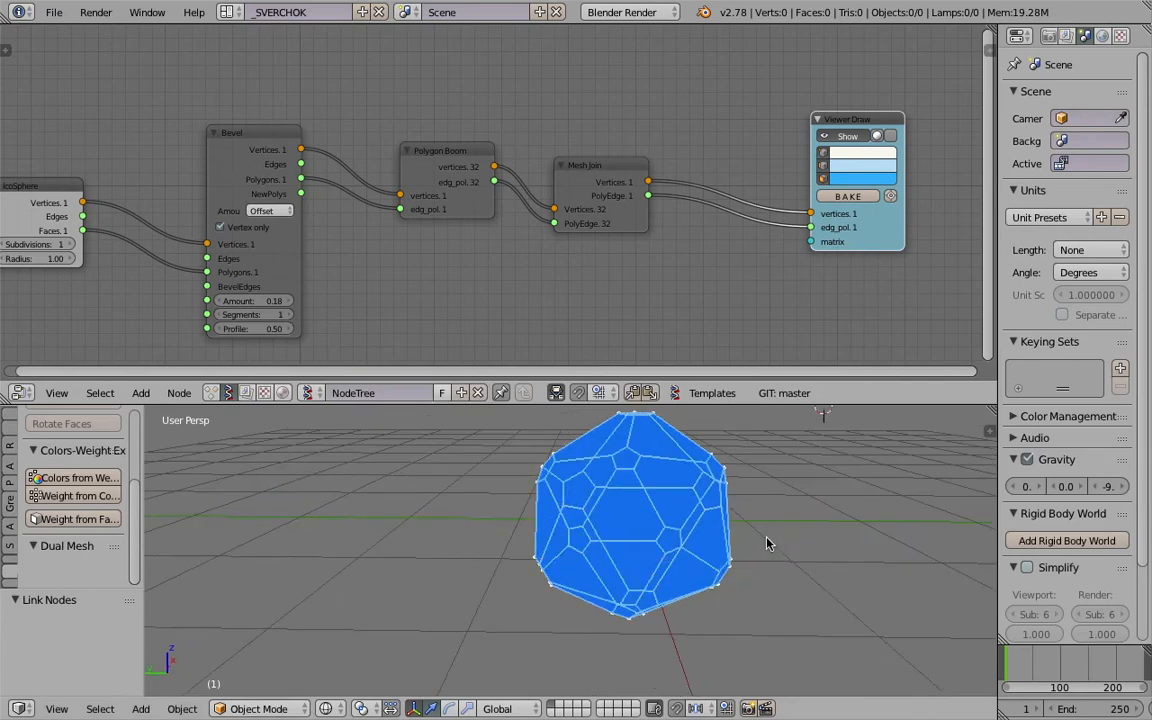
pyautogui.moveTo(698, 553); pyautogui.dragTo(780, 530, button='middle')
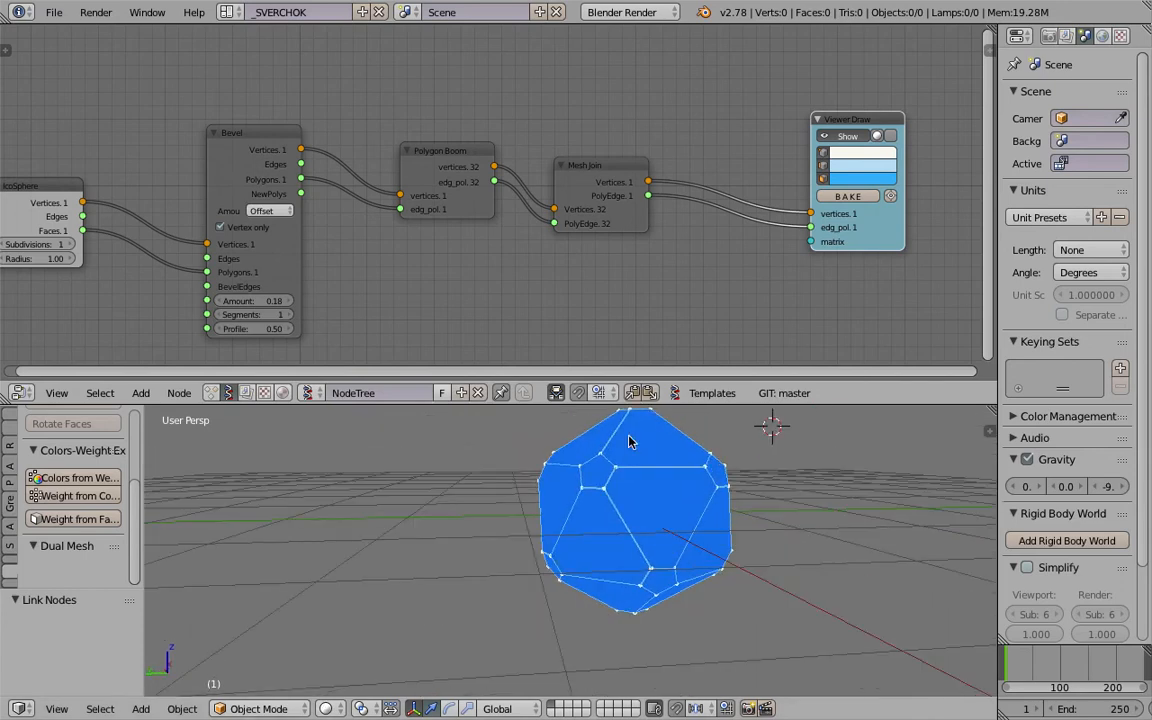
# Move the Polygon Boom, Mesh Join and Viewer Draw nodes closer together
pyautogui.moveTo(467, 248); pyautogui.dragTo(496, 252, button='middle')
pyautogui.moveTo(491, 165); pyautogui.dragTo(469, 146)
pyautogui.moveTo(656, 175); pyautogui.dragTo(629, 162)
pyautogui.moveTo(852, 125); pyautogui.dragTo(718, 123)
pyautogui.moveTo(588, 177); pyautogui.dragTo(609, 163, button='middle')
pyautogui.scroll(1, 609, 167)
# Set the Bevel Amount to 0.36 and save the file over the existing version
pyautogui.moveTo(292, 300); pyautogui.dragTo(315, 300)
pyautogui.moveTo(590, 522); pyautogui.dragTo(613, 534, button='middle')
pyautogui.hotkey('ctrl', 's')
pyautogui.click(613, 535)
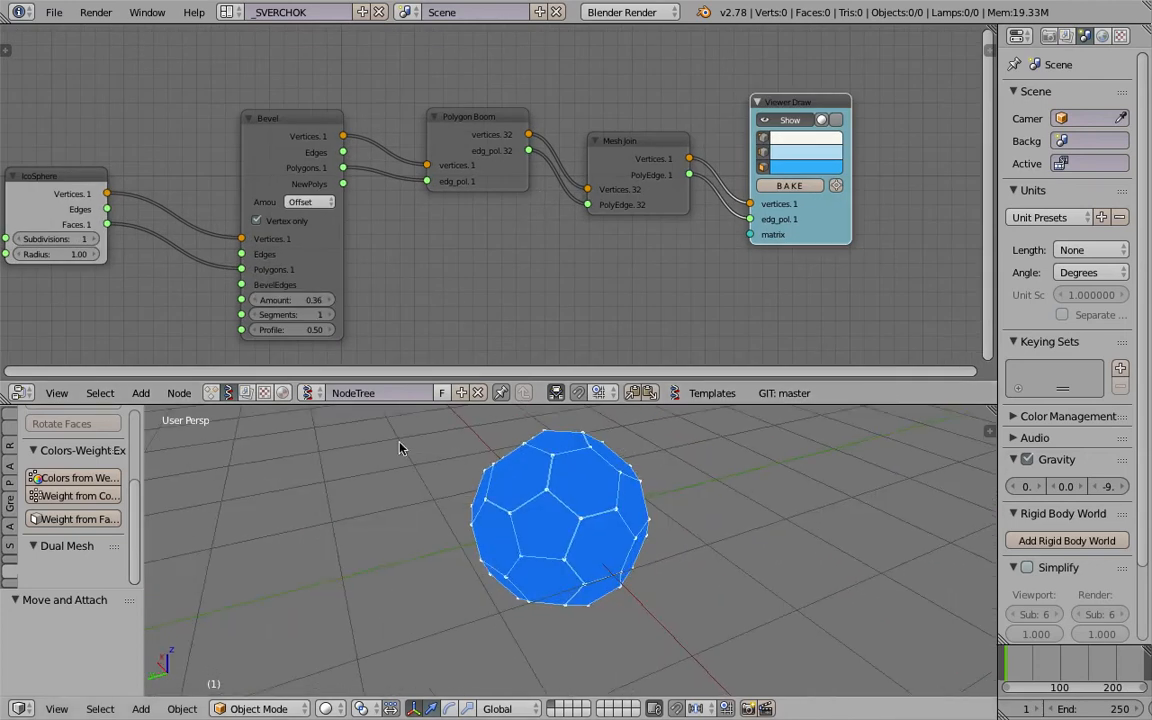
# Arrange all five nodes, from IcoSphere to Viewer Draw, in a compact row
pyautogui.moveTo(305, 301); pyautogui.dragTo(366, 300, button='middle')
pyautogui.moveTo(161, 177); pyautogui.dragTo(202, 156)
pyautogui.moveTo(368, 117); pyautogui.dragTo(350, 107)
pyautogui.moveTo(503, 115)
pyautogui.mouseDown()
pyautogui.moveTo(525, 116)
pyautogui.moveTo(462, 116)
pyautogui.mouseUp()
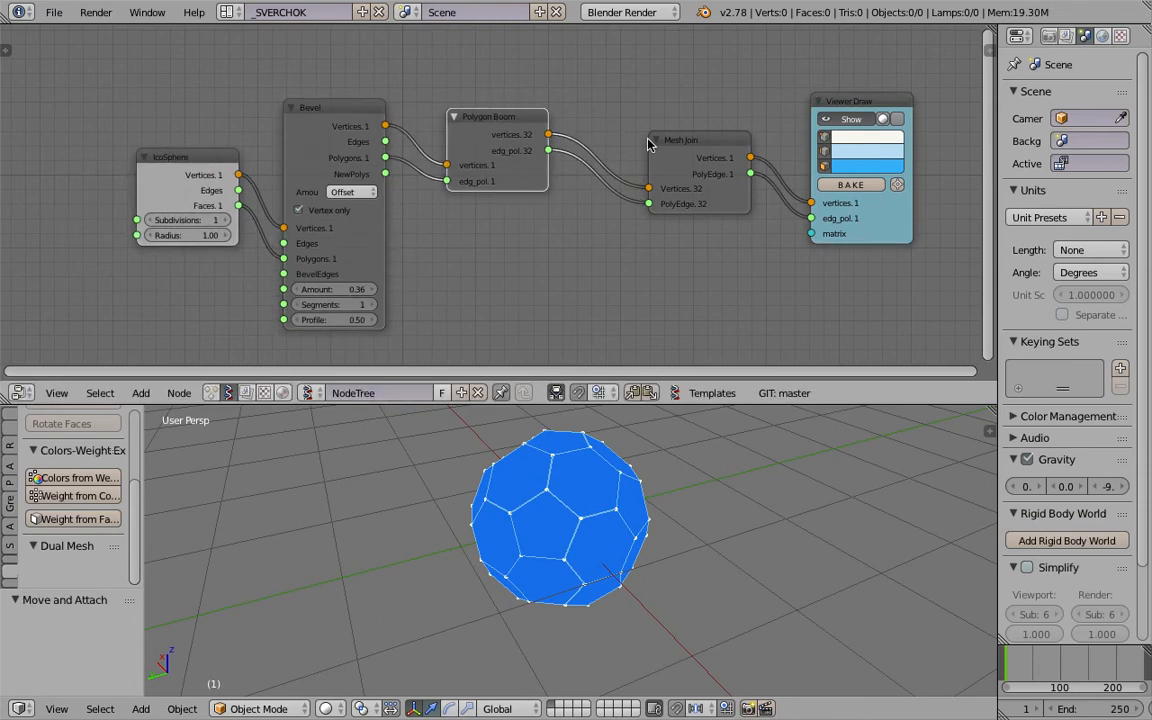
pyautogui.moveTo(665, 139); pyautogui.dragTo(619, 136)
pyautogui.moveTo(847, 103); pyautogui.dragTo(778, 120)
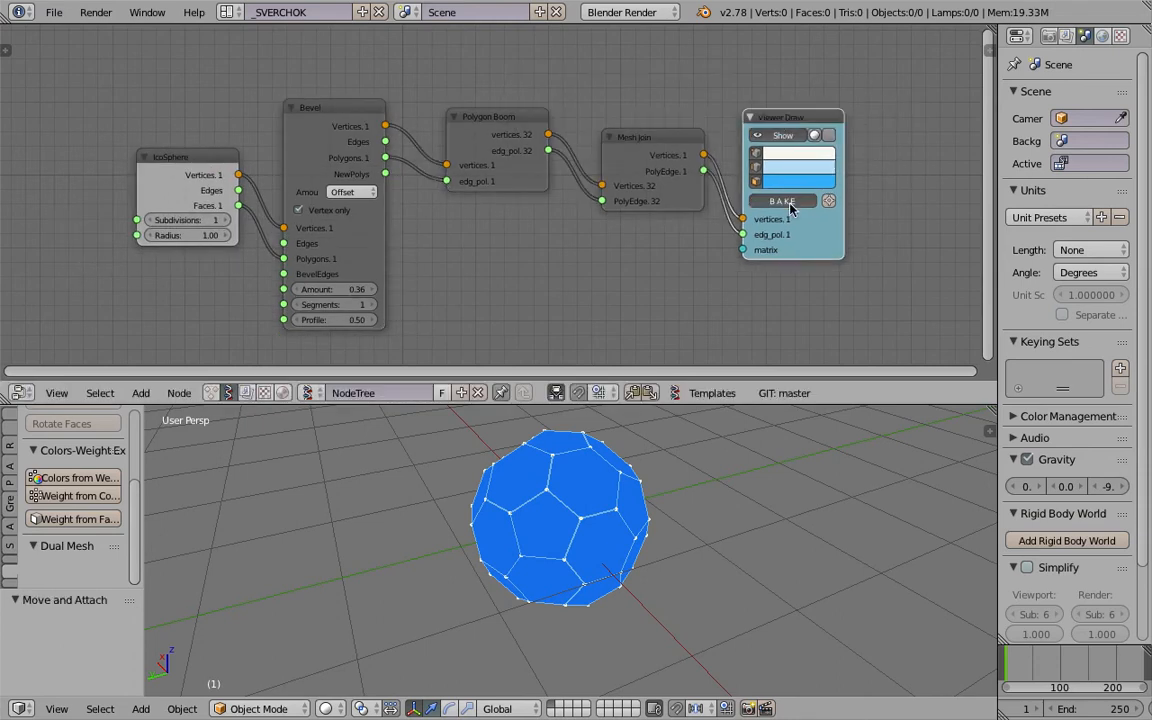
# Bake the Viewer Draw result to a mesh and move it -2.385 along Y, beside the preview
pyautogui.click(790, 207)
pyautogui.press('g')
pyautogui.press('y')
pyautogui.click(789, 497)
pyautogui.moveTo(789, 497); pyautogui.dragTo(514, 505, button='middle')
# Add a Smooth modifier and a Subdivision Surface modifier to the baked sphere
pyautogui.click(1045, 97)
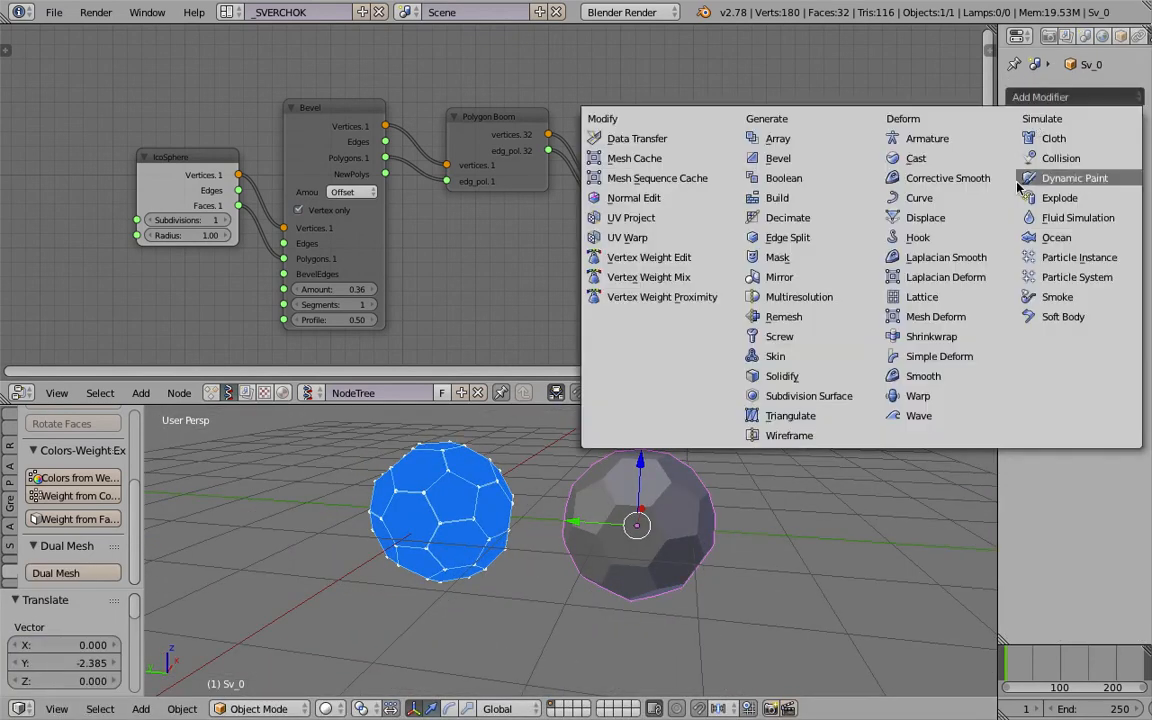
pyautogui.click(922, 376)
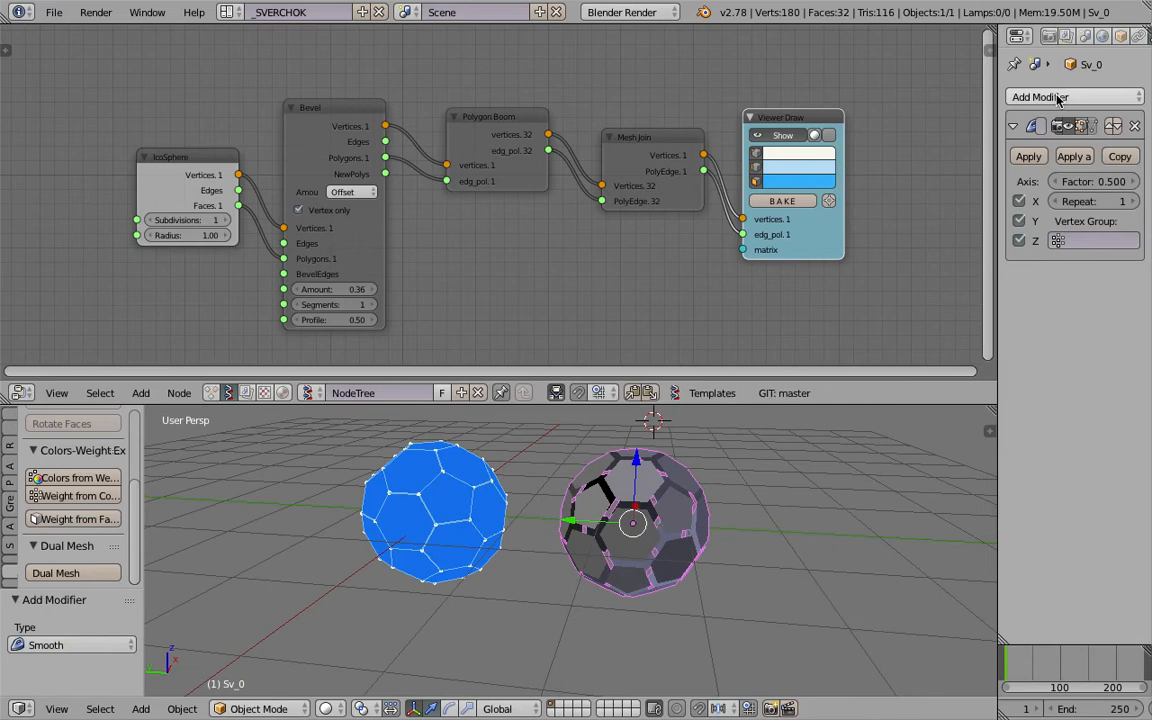
pyautogui.click(1038, 97)
pyautogui.click(838, 398)
pyautogui.moveTo(800, 497); pyautogui.dragTo(758, 478, button='middle')
pyautogui.press('a')
pyautogui.press('a')
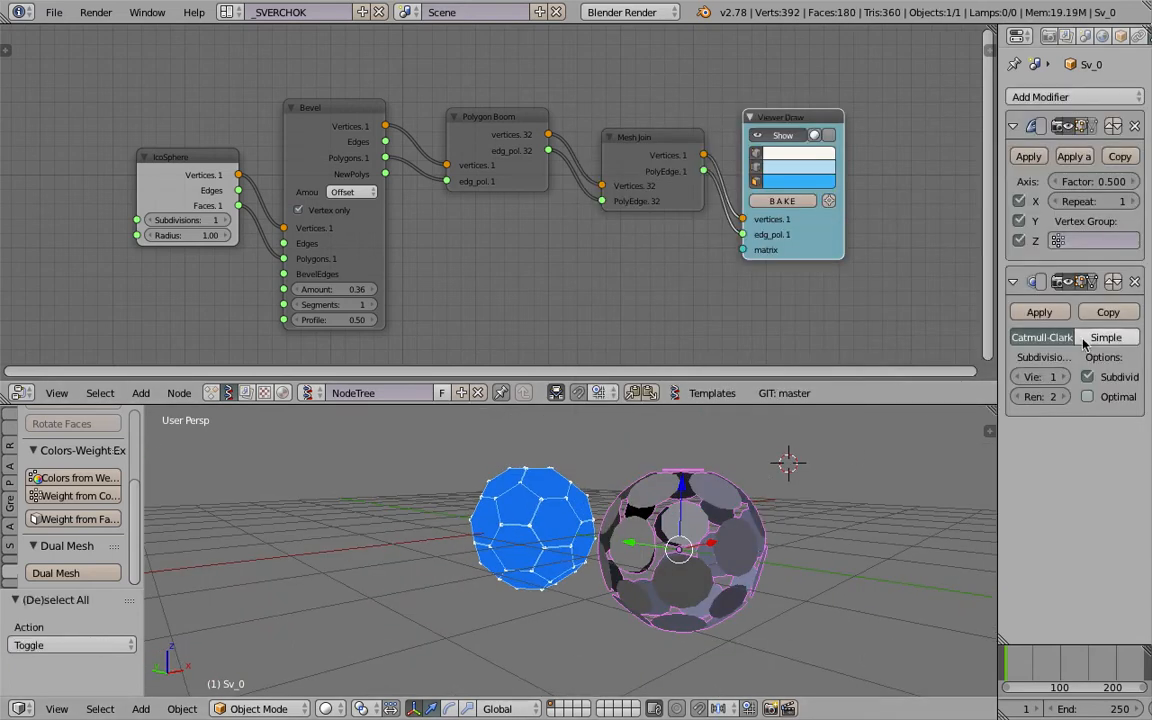
# Set the baked sphere's Subdivision Surface view level to 3 and its Smooth factor to -0.190
pyautogui.moveTo(800, 500); pyautogui.dragTo(260, 510, button='middle')
pyautogui.press('a')
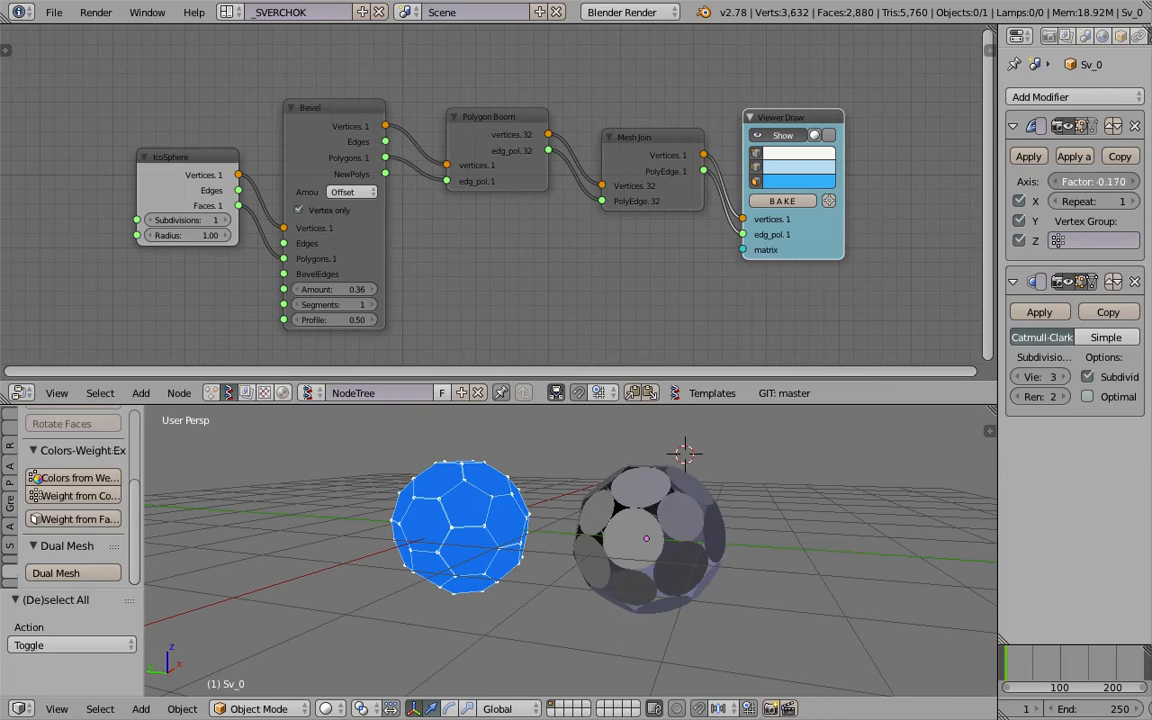
pyautogui.moveTo(760, 480); pyautogui.dragTo(728, 545, button='middle')
pyautogui.press('a')
pyautogui.press('a')
# Add a Monkey mesh, move it beside the baked sphere, and save the file over the existing version
pyautogui.hotkey('shift', 'a')
pyautogui.moveTo(680, 441)
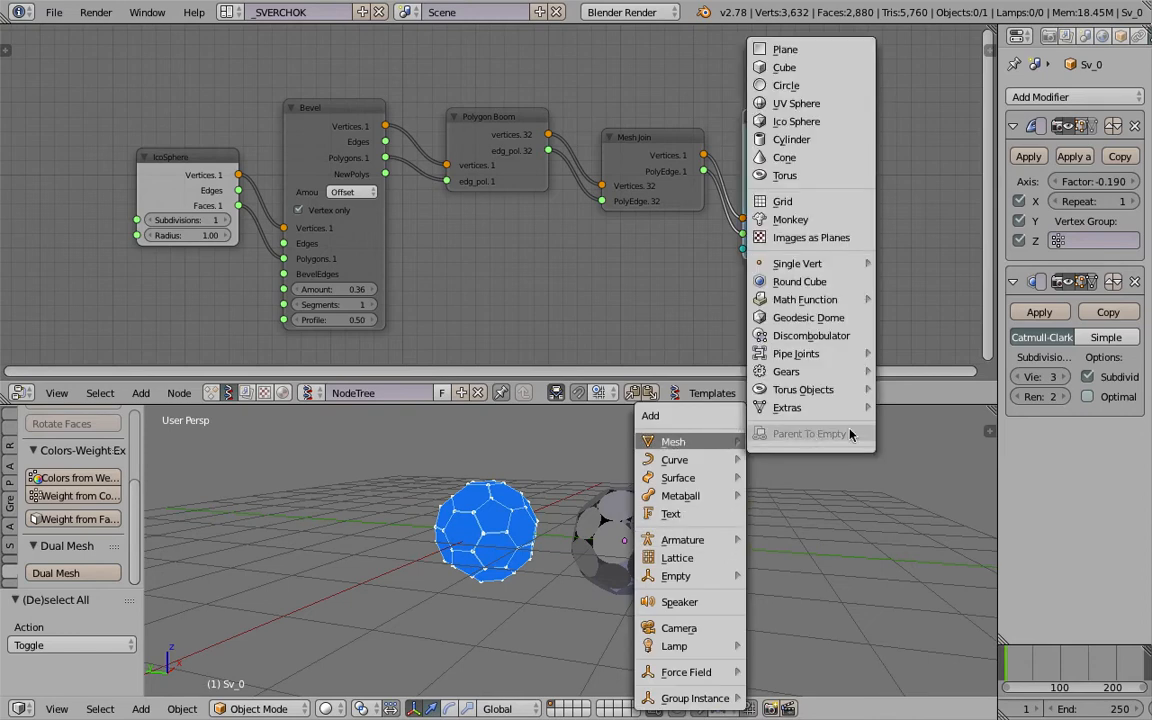
pyautogui.click(827, 219)
pyautogui.press('g')
pyautogui.click(800, 501)
pyautogui.moveTo(800, 501); pyautogui.dragTo(700, 509, button='middle')
pyautogui.hotkey('ctrl', 's')
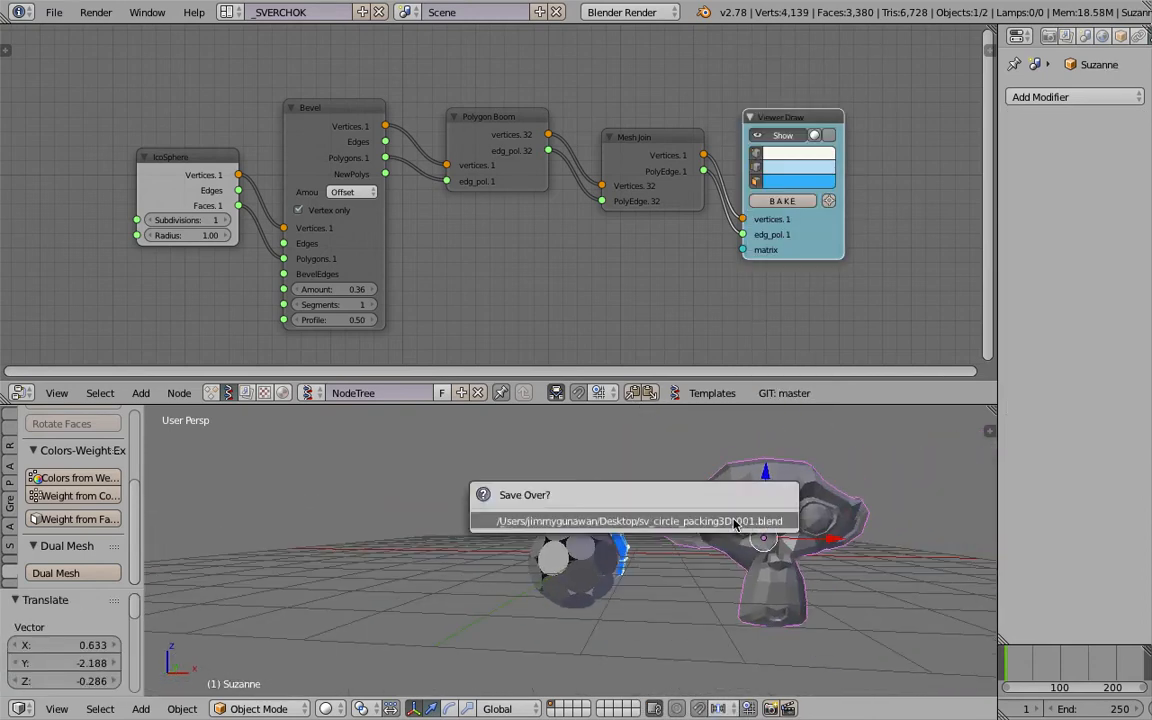
pyautogui.click(736, 525)
# Add an Objects in mk3 node near the IcoSphere node
pyautogui.moveTo(110, 255); pyautogui.dragTo(272, 209, button='middle')
pyautogui.hotkey('alt', 'space')
pyautogui.press('BackSpace')
pyautogui.write('objects')
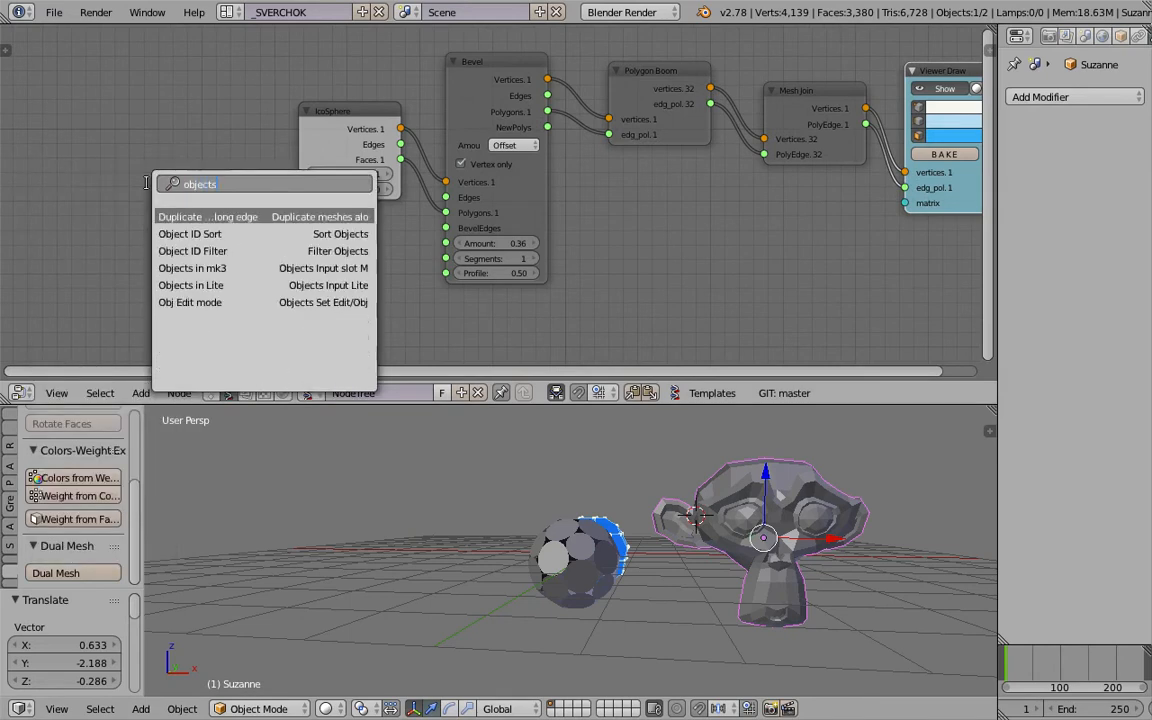
pyautogui.write(' i')
pyautogui.press('Return')
pyautogui.click(192, 268)
pyautogui.moveTo(190, 196); pyautogui.dragTo(175, 182)
# Move the IcoSphere node aside and feed the monkey's vertices and polygons from Objects in mk3 into Bevel instead
pyautogui.moveTo(303, 191); pyautogui.dragTo(255, 181, button='middle')
pyautogui.scroll(-1, 260, 179)
pyautogui.moveTo(313, 124); pyautogui.dragTo(105, 76)
pyautogui.moveTo(209, 184); pyautogui.dragTo(282, 108)
pyautogui.moveTo(209, 212); pyautogui.dragTo(281, 157)
# Set the Bevel Amount to 0.1 for the monkey mesh
pyautogui.moveTo(635, 635); pyautogui.dragTo(745, 640, button='middle')
pyautogui.scroll(2, 600, 580)
pyautogui.moveTo(548, 546); pyautogui.dragTo(618, 542, button='middle')
pyautogui.scroll(3, 618, 542)
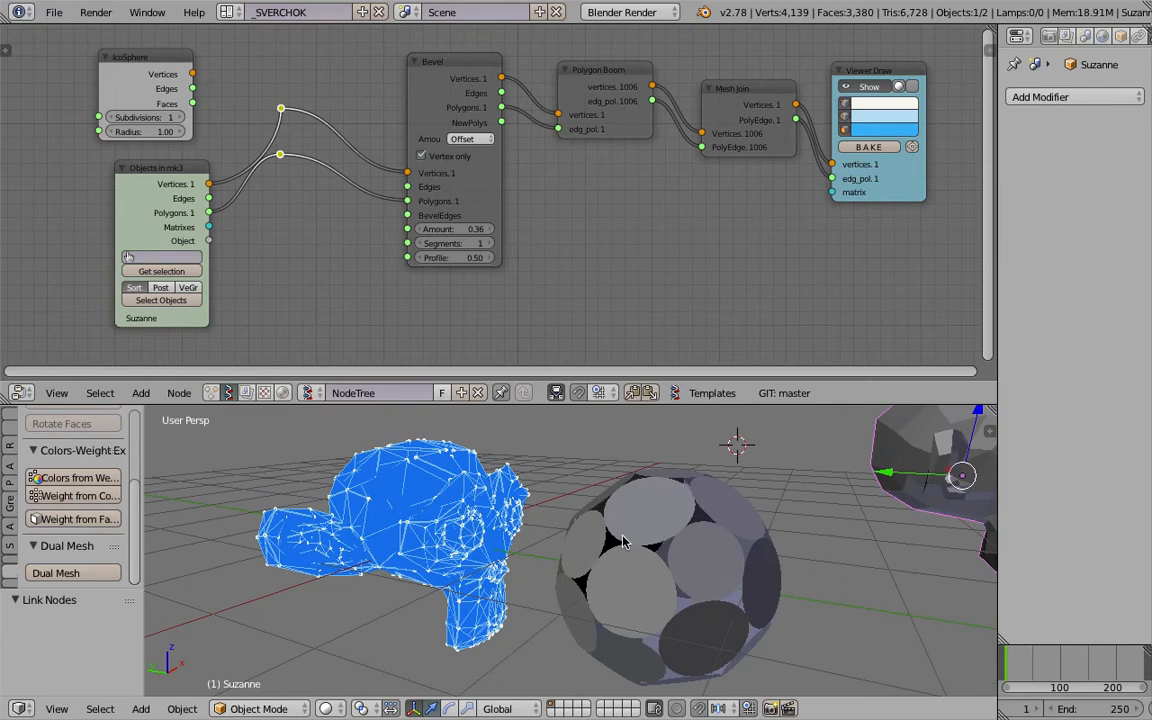
pyautogui.scroll(2, 461, 249)
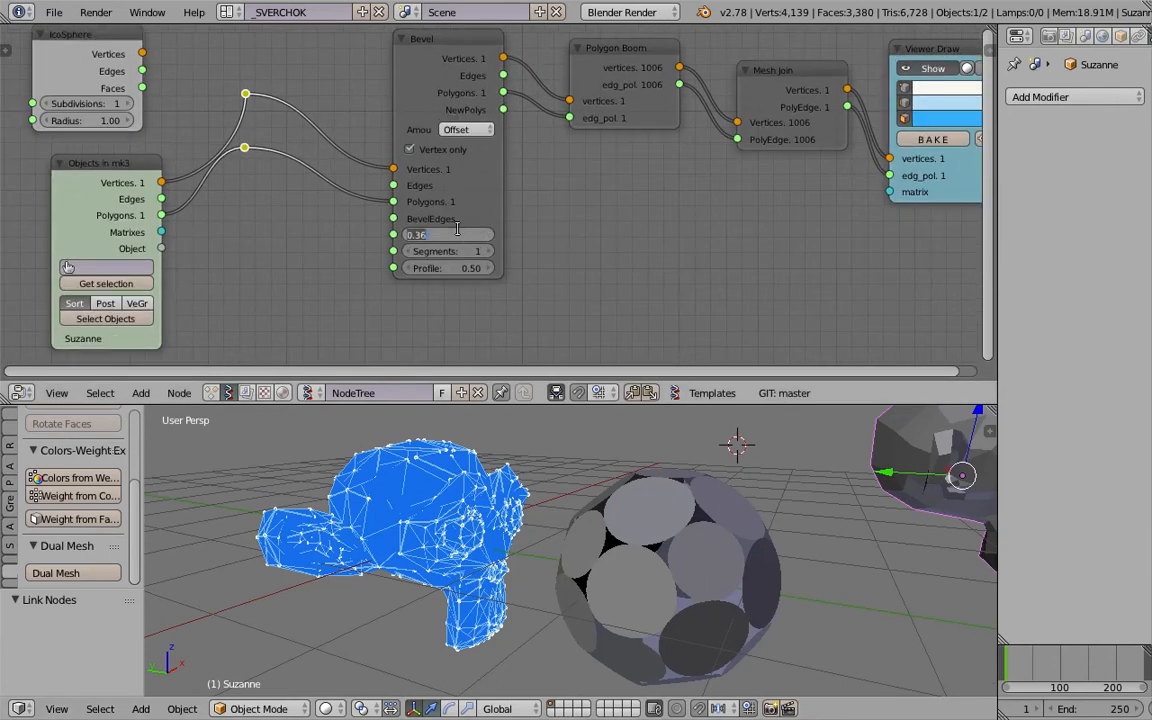
pyautogui.write('0.1')
pyautogui.press('Return')
pyautogui.moveTo(604, 489)
pyautogui.mouseDown(button='middle')
pyautogui.moveTo(459, 499)
pyautogui.moveTo(558, 507)
pyautogui.moveTo(456, 484)
pyautogui.mouseUp(button='middle')
pyautogui.scroll(-1, 558, 507)
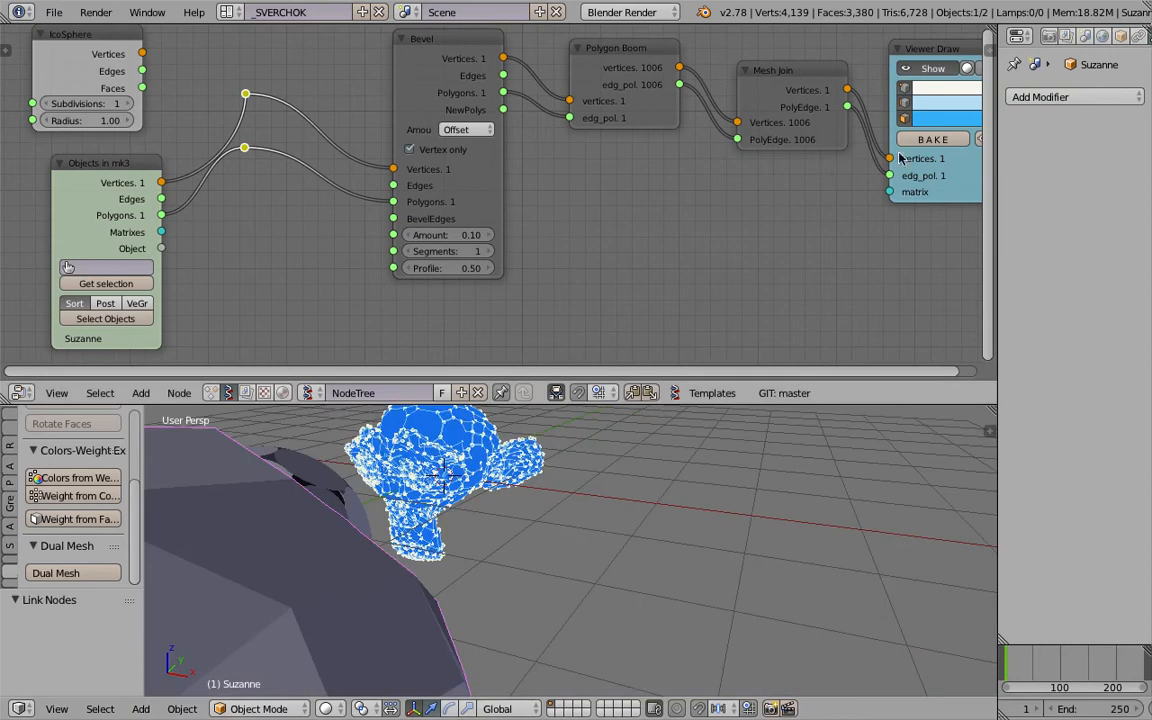
# Bake the beveled monkey to a mesh and move it 3.379 along X
pyautogui.click(930, 140)
pyautogui.moveTo(488, 482); pyautogui.dragTo(764, 527)
pyautogui.moveTo(766, 523); pyautogui.dragTo(815, 488, button='middle')
# Add a Subdivision Surface modifier to the baked monkey and inspect its rounded polygons
pyautogui.click(1063, 97)
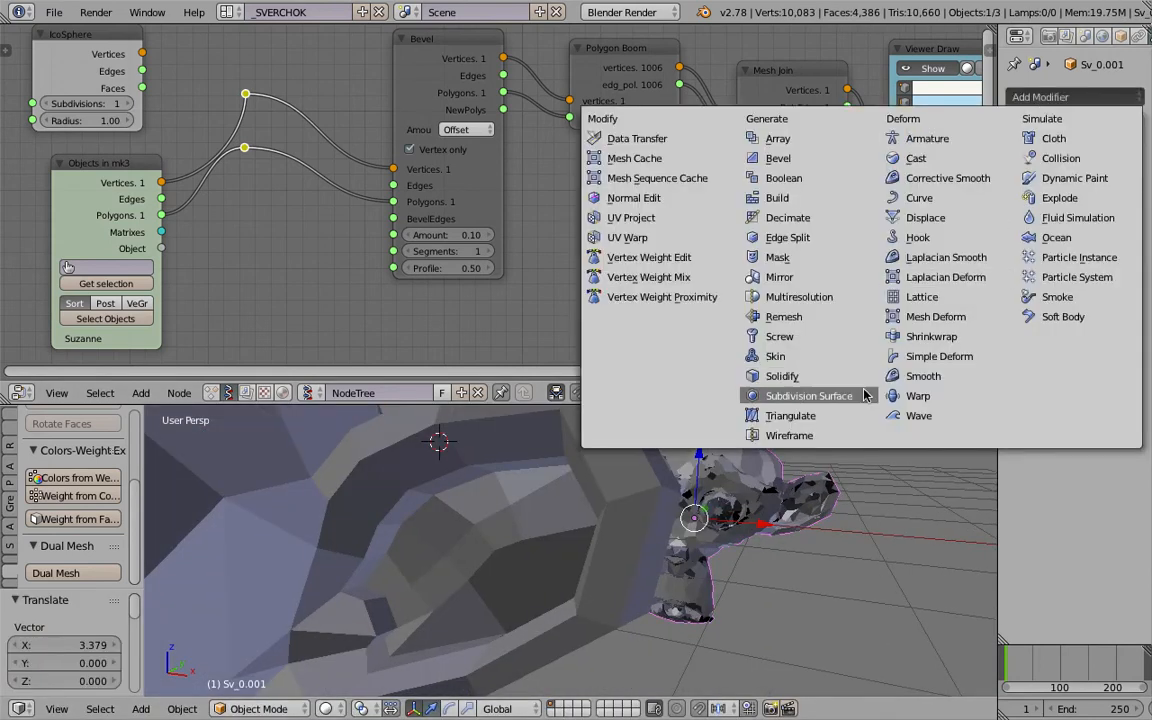
pyautogui.click(808, 396)
pyautogui.moveTo(874, 498); pyautogui.dragTo(834, 507, button='middle')
pyautogui.scroll(5, 834, 507)
pyautogui.moveTo(665, 528); pyautogui.dragTo(692, 545, button='middle')
pyautogui.press('a')
# Duplicate the original monkey mesh and place the copy beside the baked monkey
pyautogui.scroll(-5, 730, 545)
pyautogui.keyDown('shift'); pyautogui.moveTo(692, 545); pyautogui.dragTo(501, 558, button='middle'); pyautogui.keyUp('shift')
pyautogui.scroll(-4, 643, 525)
pyautogui.rightClick(643, 525)
pyautogui.hotkey('shift', 'd')
pyautogui.click(713, 526)
pyautogui.moveTo(700, 526); pyautogui.dragTo(548, 537, button='middle')
pyautogui.press('g')
pyautogui.click(560, 532)
pyautogui.scroll(3, 653, 563)
pyautogui.press('g')
pyautogui.click(592, 549)
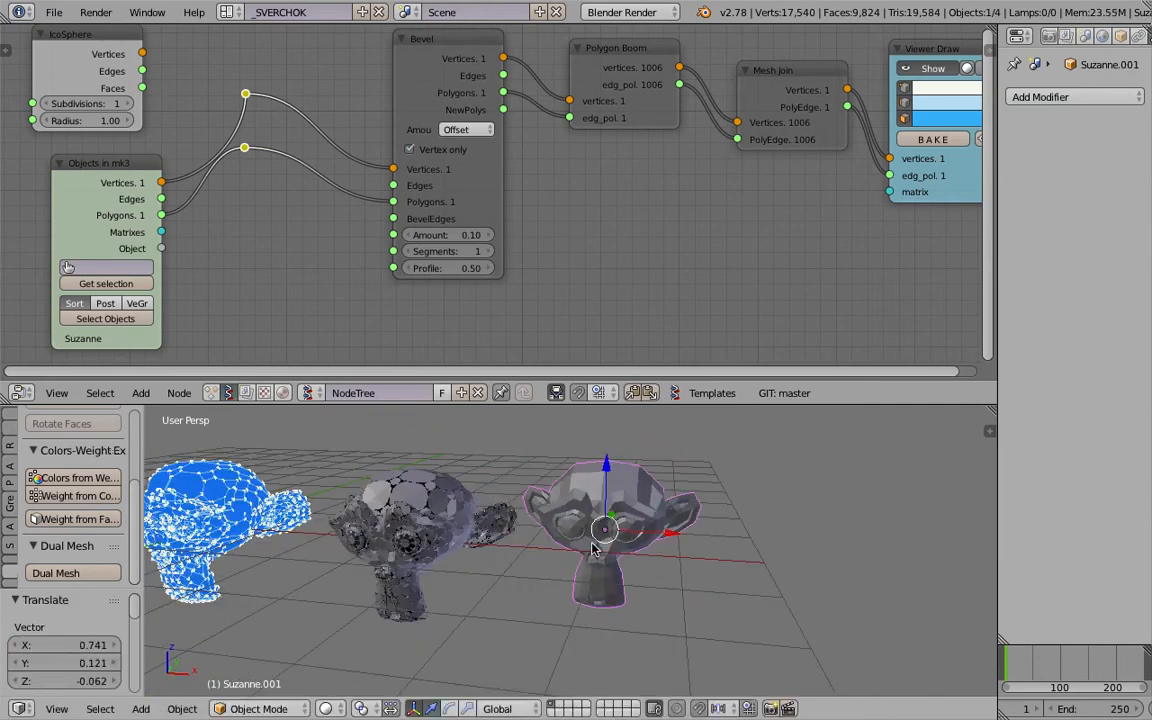
# Convert the duplicated monkey to its dual mesh and check it in wireframe
pyautogui.click(75, 574)
pyautogui.scroll(1, 661, 545)
pyautogui.press('z')
pyautogui.moveTo(661, 545); pyautogui.dragTo(643, 517, button='middle')
pyautogui.press('z')
# Tidy the node row by moving Bevel, Polygon Boom, Mesh Join and Viewer Draw closer together
pyautogui.moveTo(283, 275); pyautogui.dragTo(357, 267, button='middle')
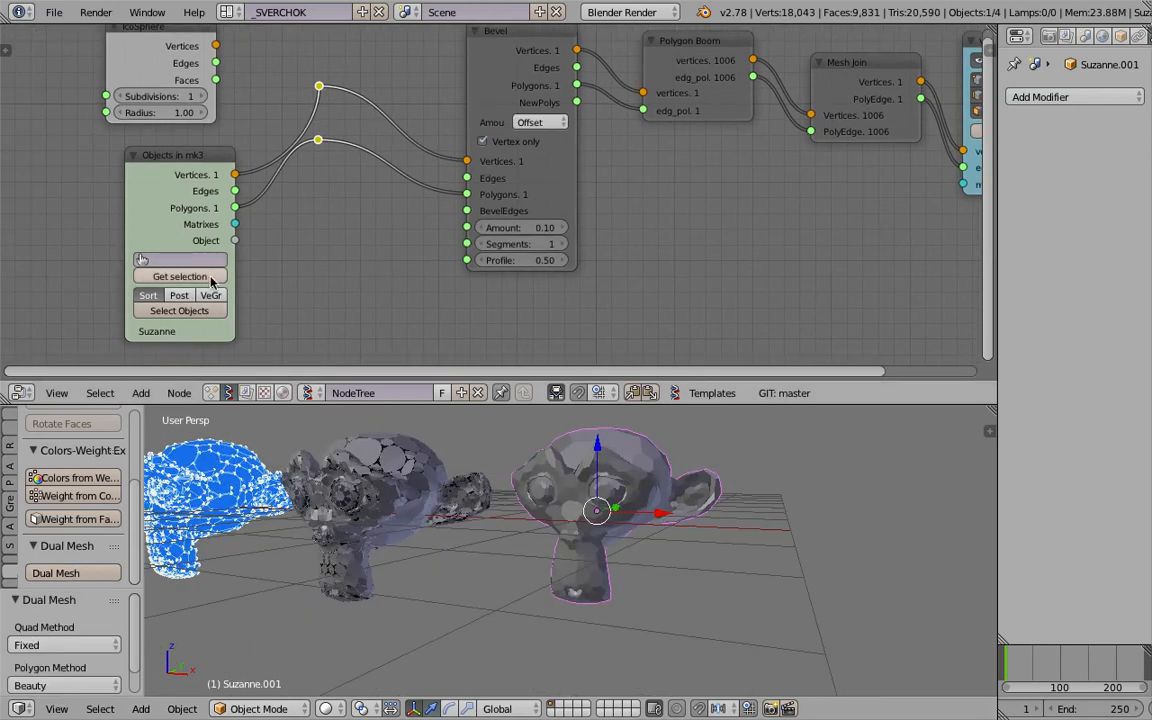
pyautogui.scroll(-4, 388, 238)
pyautogui.moveTo(279, 182); pyautogui.dragTo(250, 165)
pyautogui.moveTo(503, 448); pyautogui.dragTo(572, 564, button='middle')
pyautogui.scroll(3, 607, 543)
pyautogui.keyDown('shift'); pyautogui.moveTo(495, 567); pyautogui.dragTo(604, 548, button='middle'); pyautogui.keyUp('shift')
pyautogui.scroll(4, 503, 160)
pyautogui.moveTo(503, 158); pyautogui.dragTo(452, 218, button='middle')
pyautogui.moveTo(470, 127); pyautogui.dragTo(428, 100)
pyautogui.moveTo(643, 132); pyautogui.dragTo(612, 132)
pyautogui.moveTo(672, 147); pyautogui.dragTo(447, 192, button='middle')
pyautogui.moveTo(597, 193); pyautogui.dragTo(564, 167)
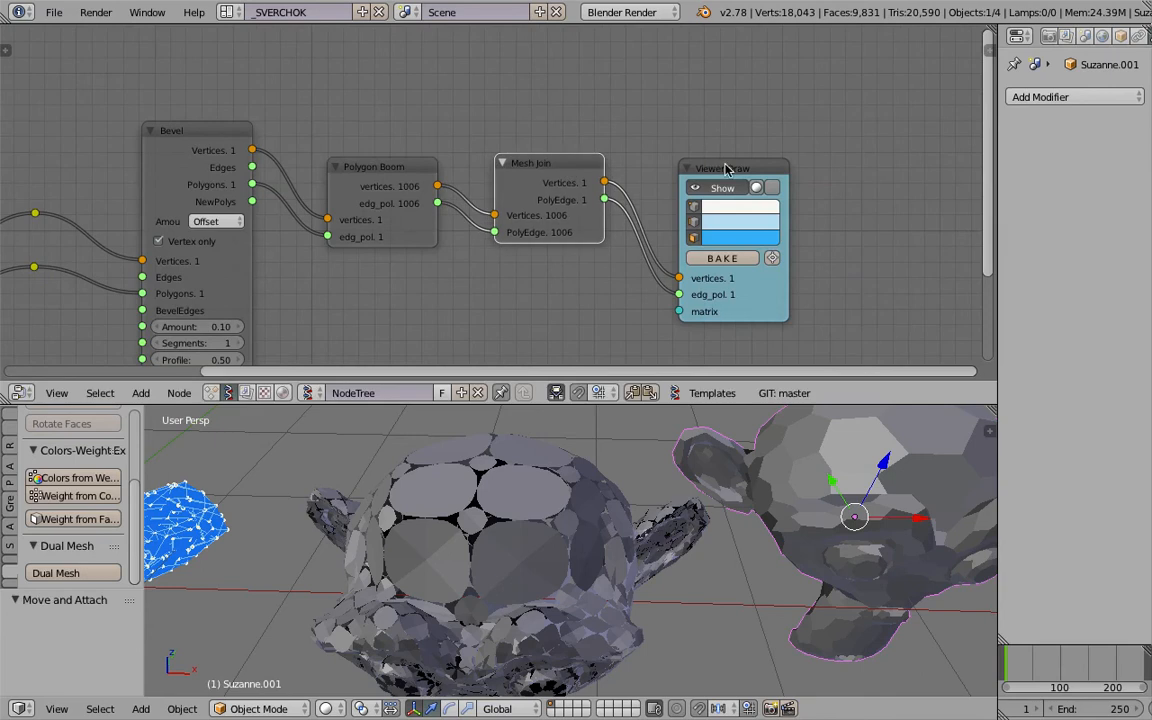
pyautogui.moveTo(731, 165); pyautogui.dragTo(714, 149)
pyautogui.moveTo(740, 362); pyautogui.dragTo(728, 317, button='middle')
# Compare the baked monkey's rounded polygons with the dual-mesh monkey, in both solid and wireframe display
pyautogui.scroll(-4, 721, 514)
pyautogui.moveTo(721, 519); pyautogui.dragTo(670, 528, button='middle')
pyautogui.press('a')
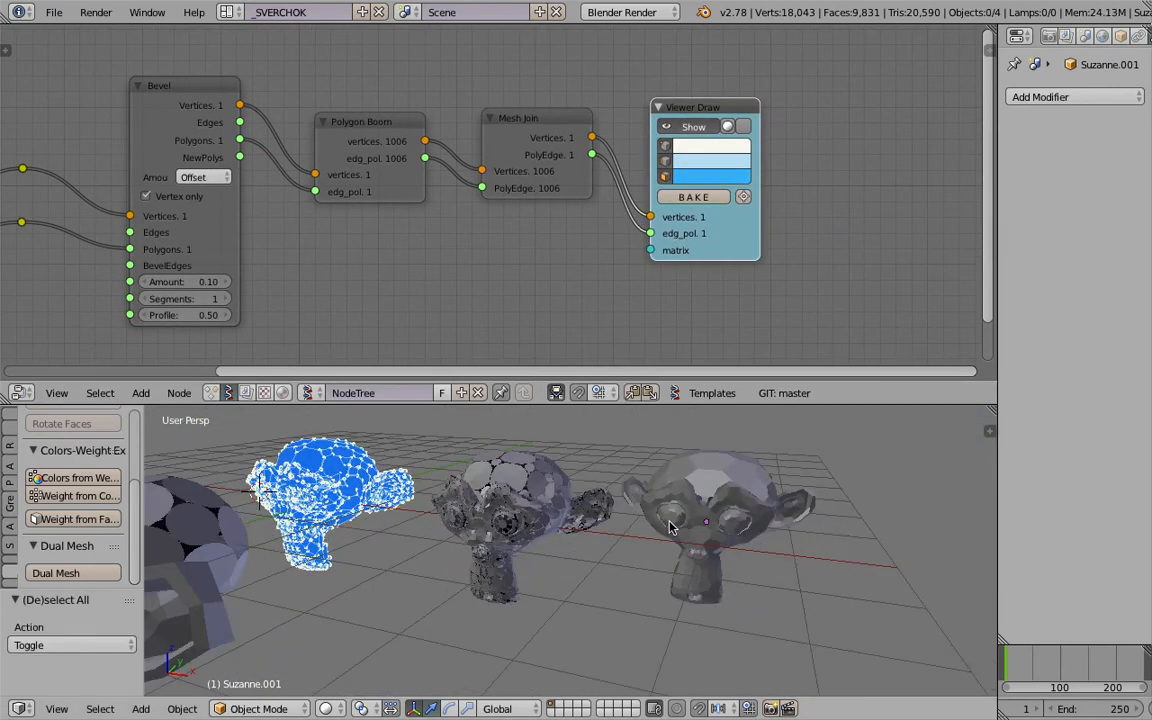
pyautogui.scroll(6, 537, 536)
pyautogui.keyDown('shift'); pyautogui.moveTo(516, 506); pyautogui.dragTo(611, 571, button='middle'); pyautogui.keyUp('shift')
pyautogui.rightClick(606, 563)
pyautogui.moveTo(587, 455)
pyautogui.keyDown('shift'); pyautogui.mouseDown(button='middle')
pyautogui.moveTo(577, 575)
pyautogui.moveTo(582, 511)
pyautogui.moveTo(598, 533)
pyautogui.moveTo(583, 504)
pyautogui.moveTo(607, 507)
pyautogui.moveTo(527, 571)
pyautogui.moveTo(545, 602)
pyautogui.moveTo(604, 619)
pyautogui.moveTo(733, 586)
pyautogui.moveTo(661, 542)
pyautogui.moveTo(661, 522)
pyautogui.mouseUp(button='middle'); pyautogui.keyUp('shift')
pyautogui.press('z')
pyautogui.press('z')
pyautogui.scroll(-4, 573, 585)
pyautogui.scroll(3, 602, 615)
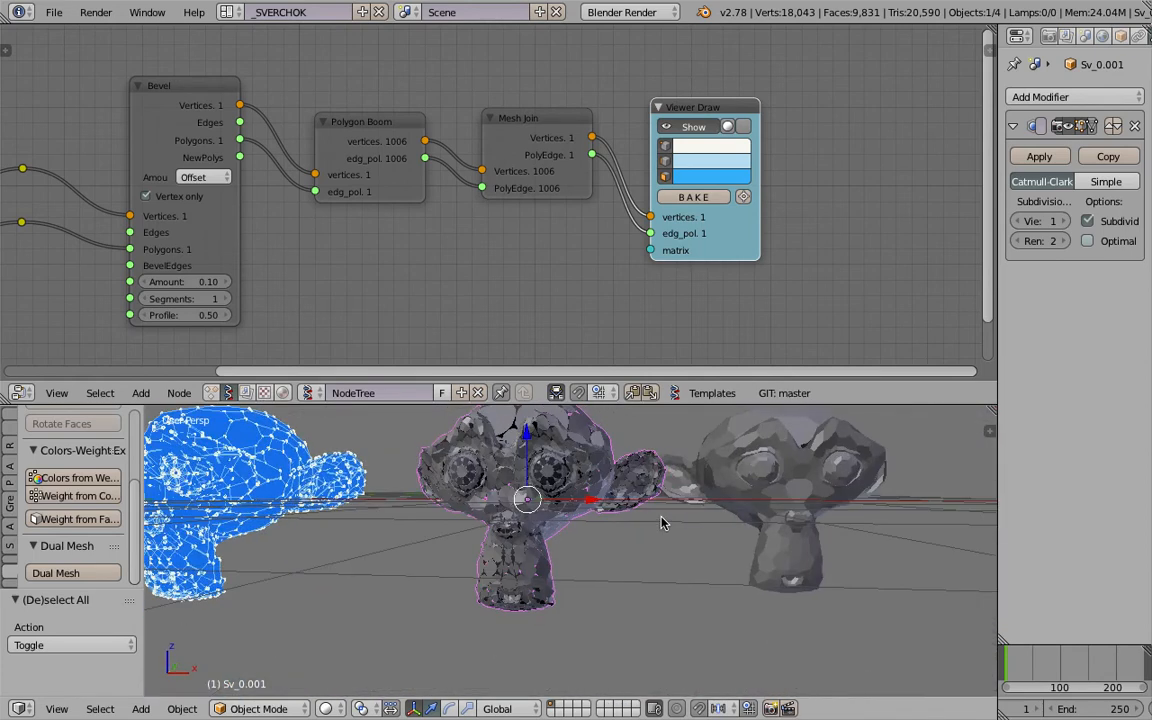